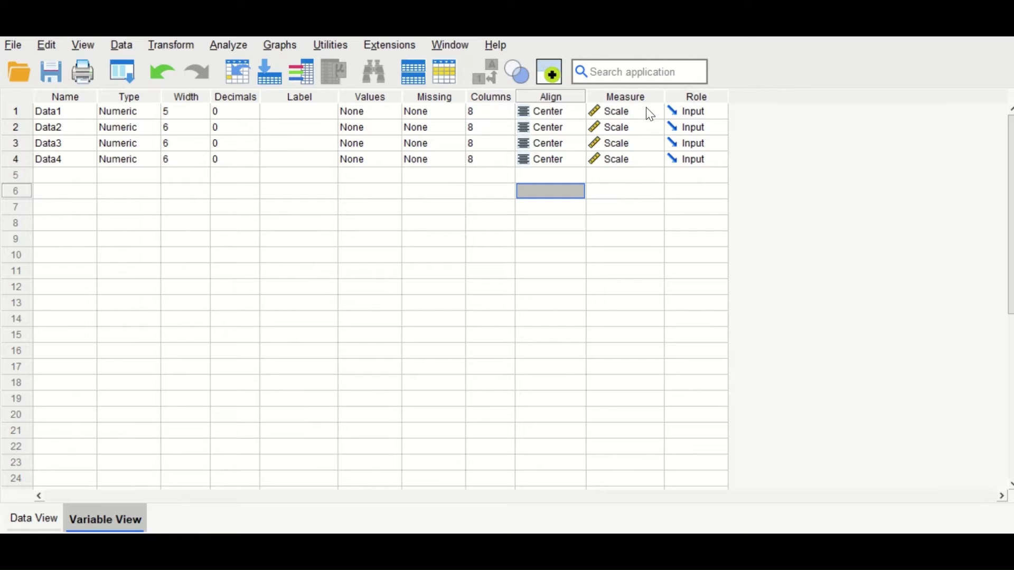
- Start a Frequencies analysis from its default settings with the display of frequency tables turned off
{"action": "key", "text": "ctrl+t"}
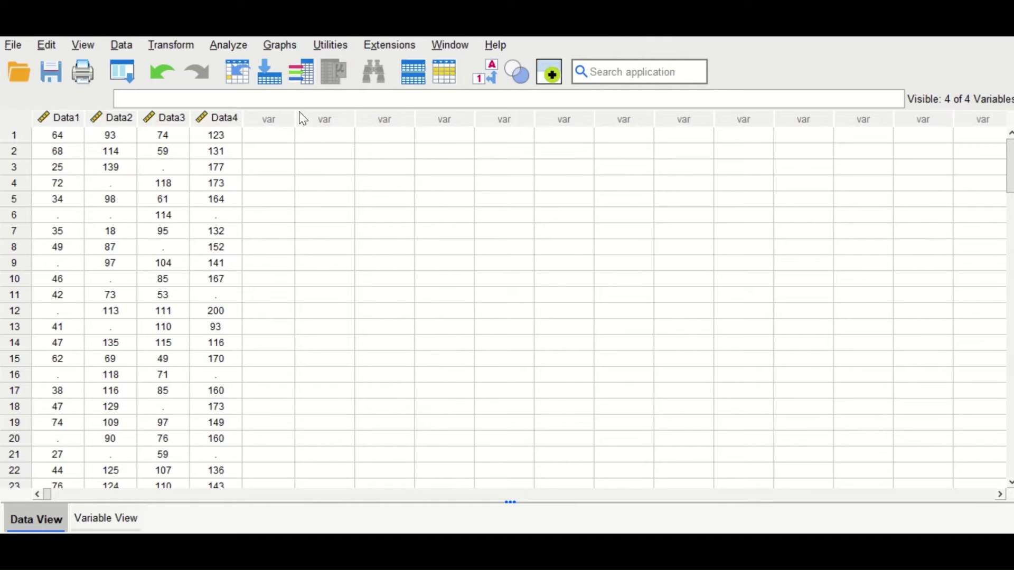
{"action": "left_click", "coordinate": [229, 45]}
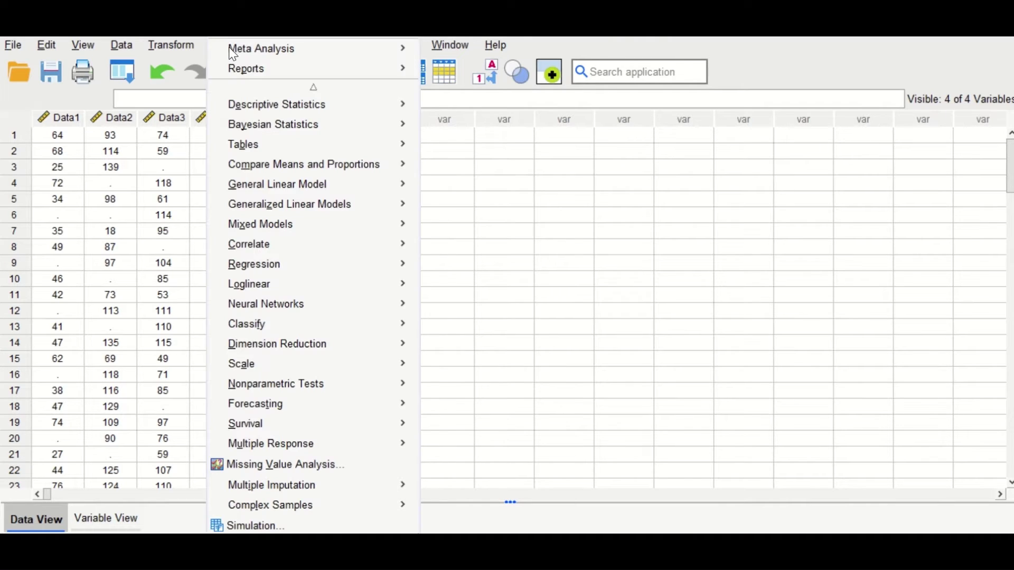
{"action": "mouse_move", "coordinate": [310, 109]}
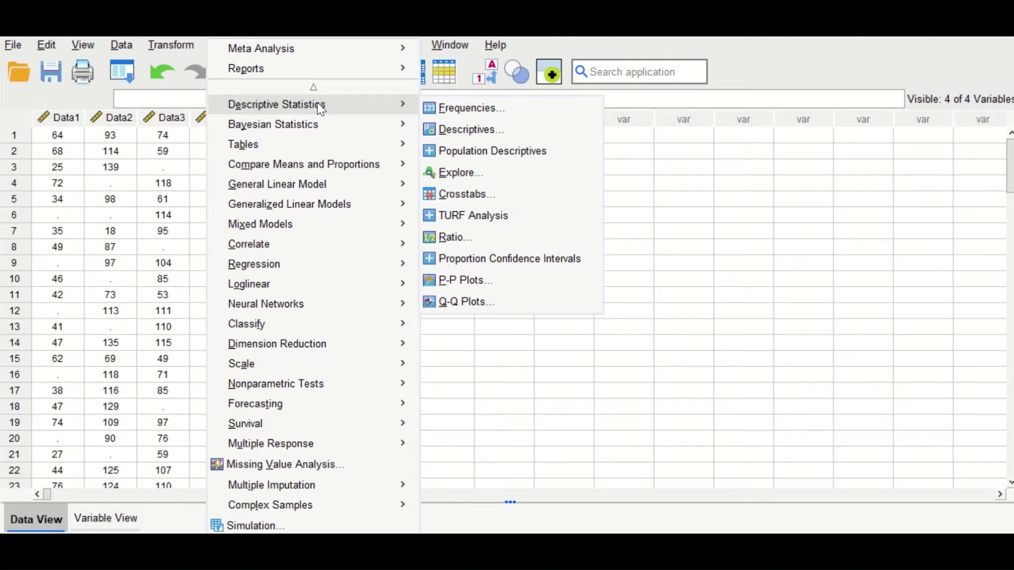
{"action": "left_click", "coordinate": [456, 108]}
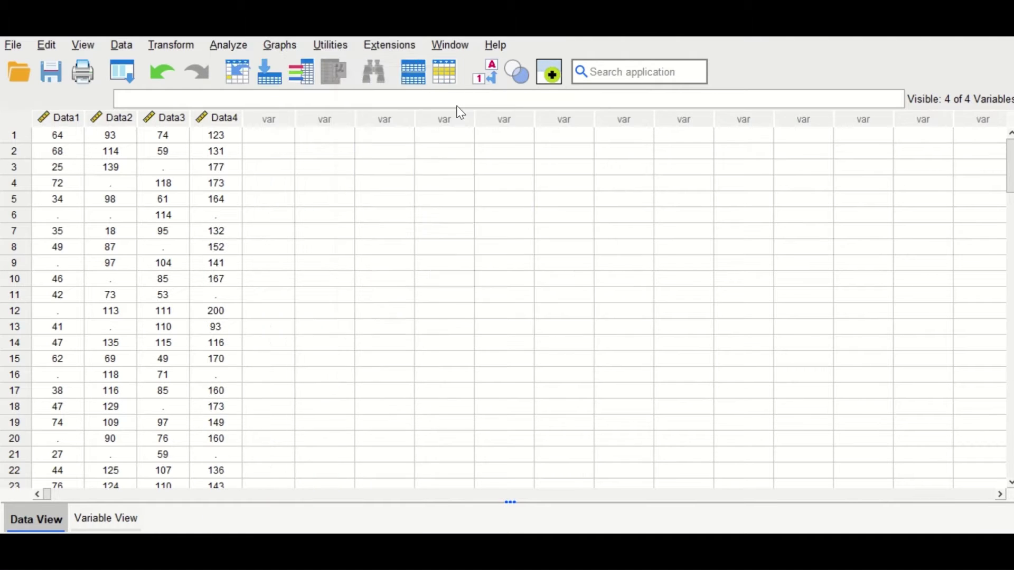
{"action": "left_click", "coordinate": [538, 380]}
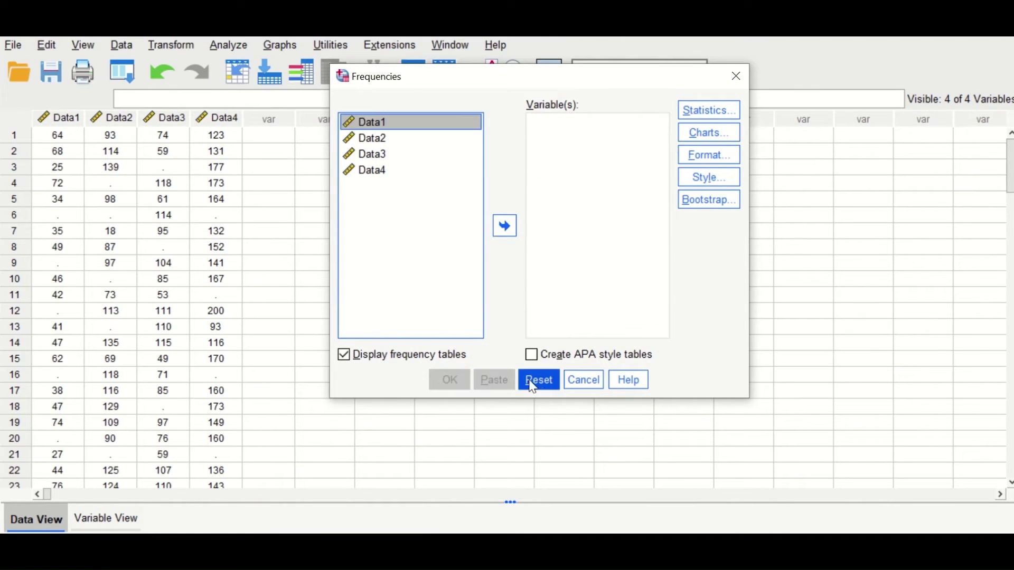
{"action": "left_click", "coordinate": [343, 356]}
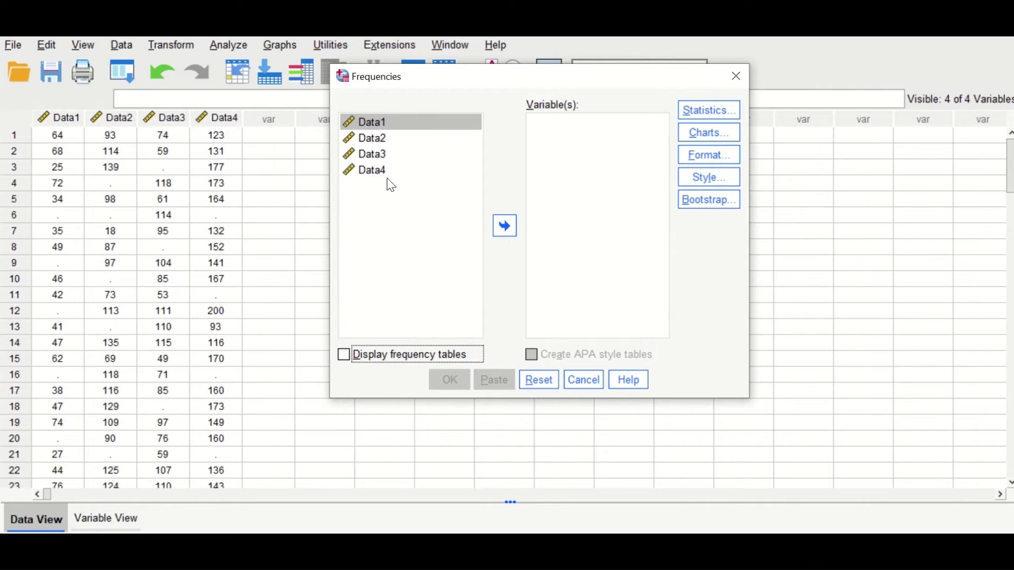
- Add the variables Data1 through Data4 to the Frequencies analysis
{"action": "left_click", "coordinate": [376, 138]}
{"action": "left_click", "coordinate": [380, 121]}
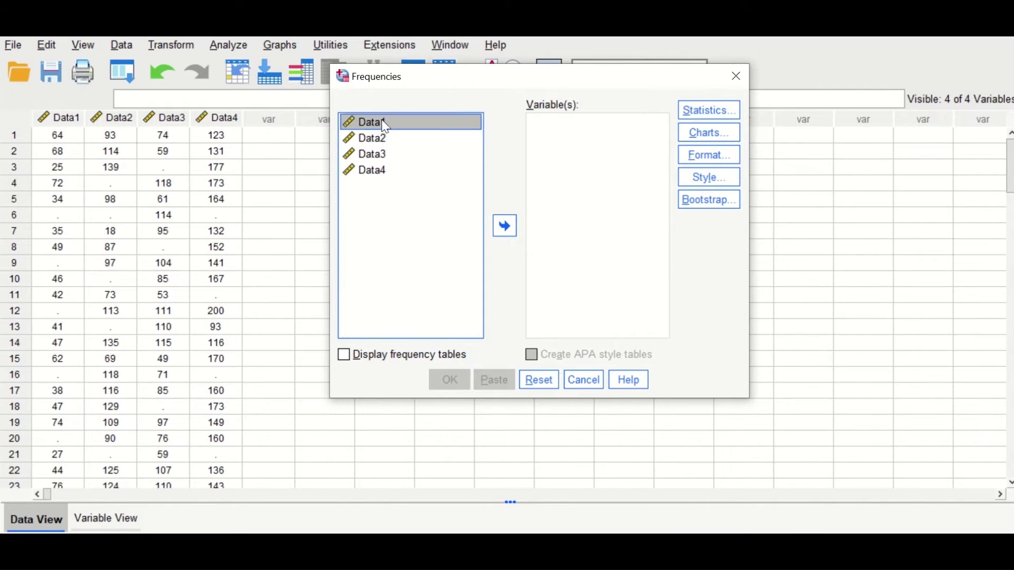
{"action": "left_click", "coordinate": [370, 175], "text": "shift"}
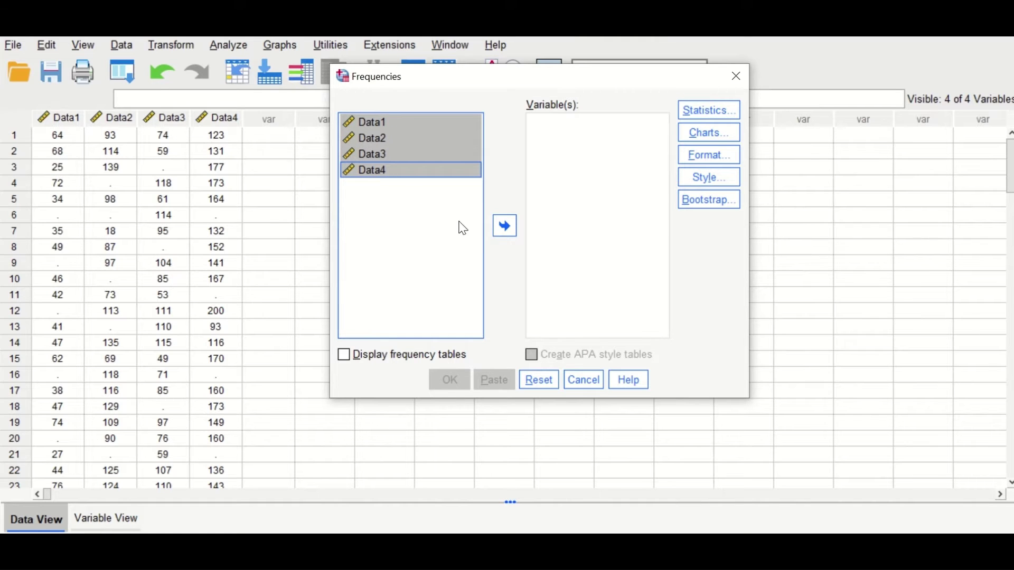
{"action": "left_click", "coordinate": [506, 228]}
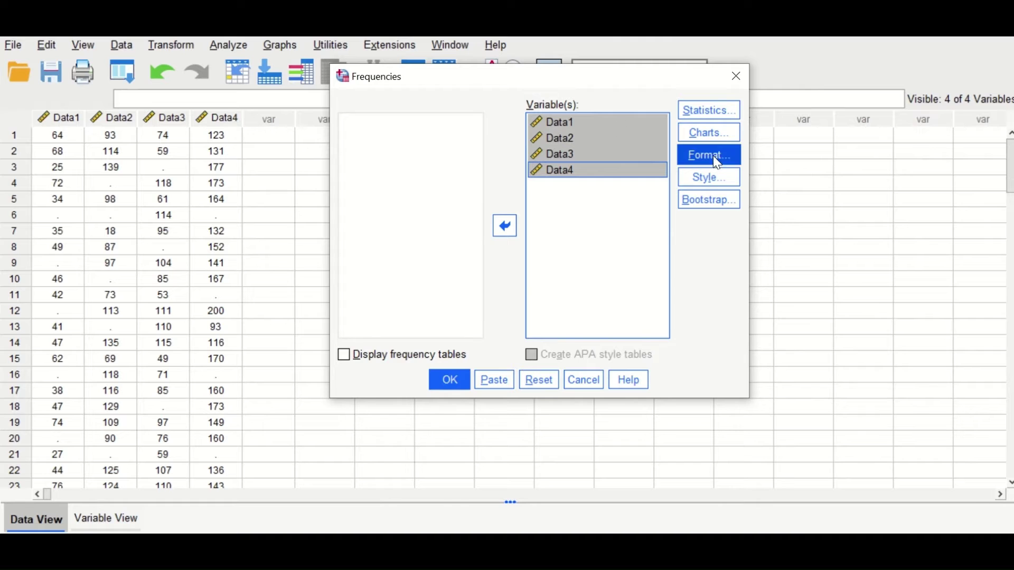
- Request the mean as the only statistic and run the Frequencies analysis
{"action": "left_click", "coordinate": [717, 110]}
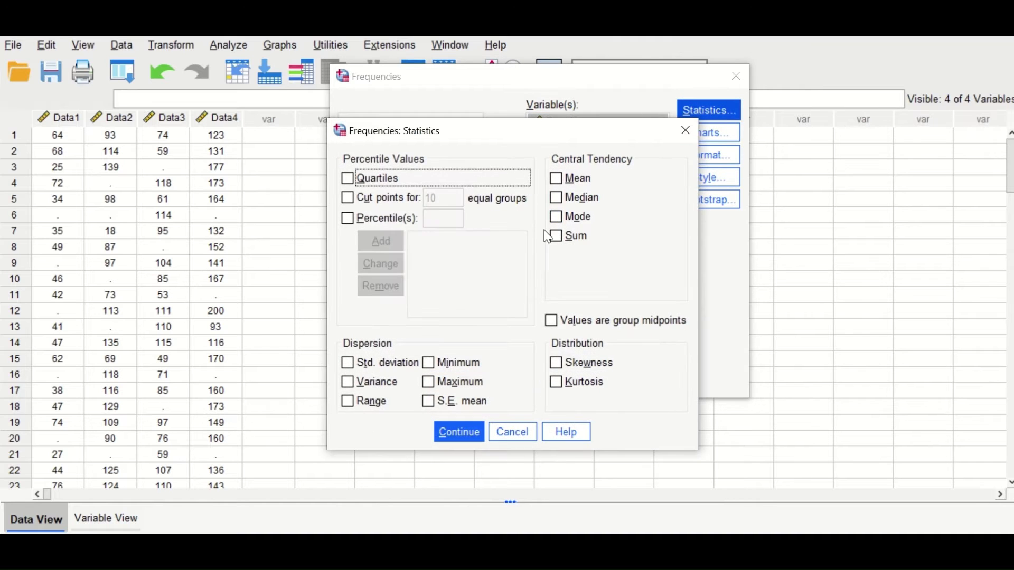
{"action": "left_click", "coordinate": [561, 180]}
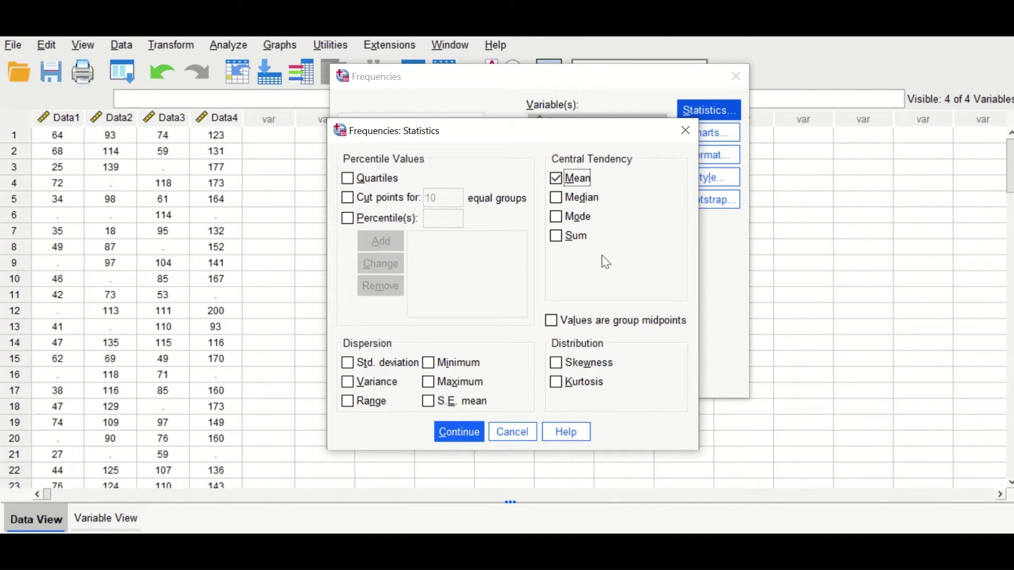
{"action": "left_click", "coordinate": [457, 430]}
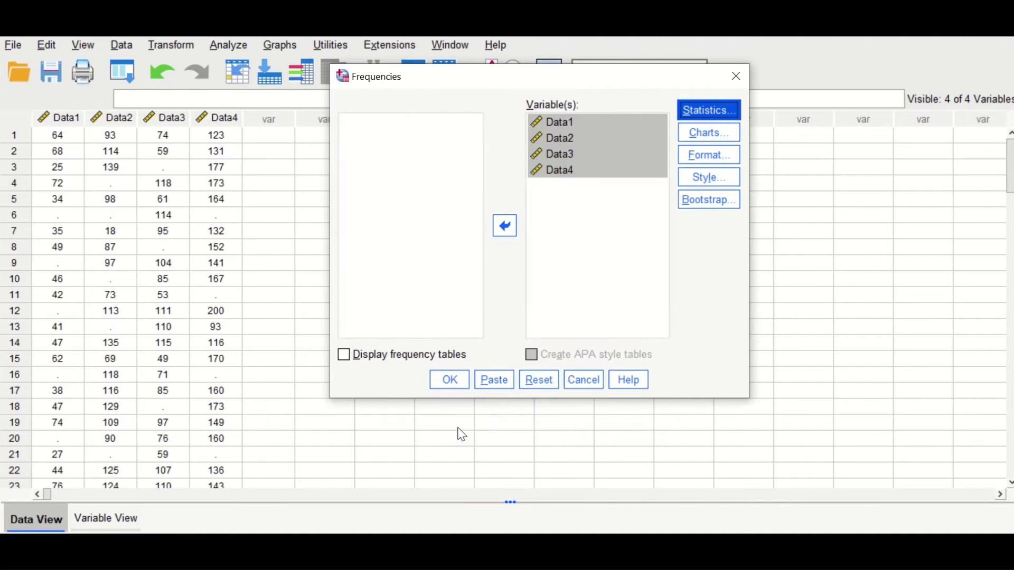
{"action": "left_click", "coordinate": [457, 381]}
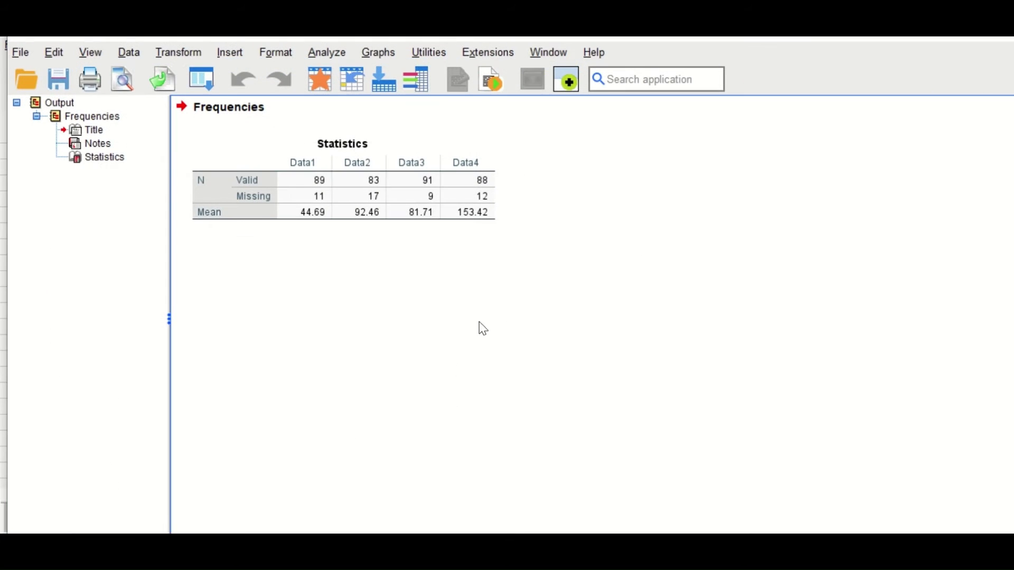
{"action": "left_click", "coordinate": [276, 178]}
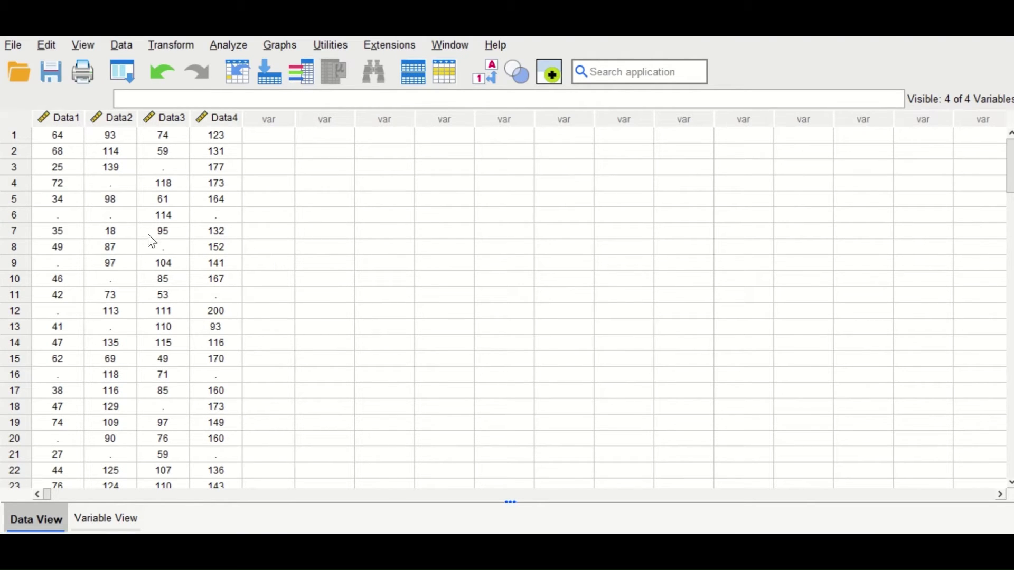
- Open Replace Missing Values for the dataset and reset it to its default settings
{"action": "left_click", "coordinate": [181, 52]}
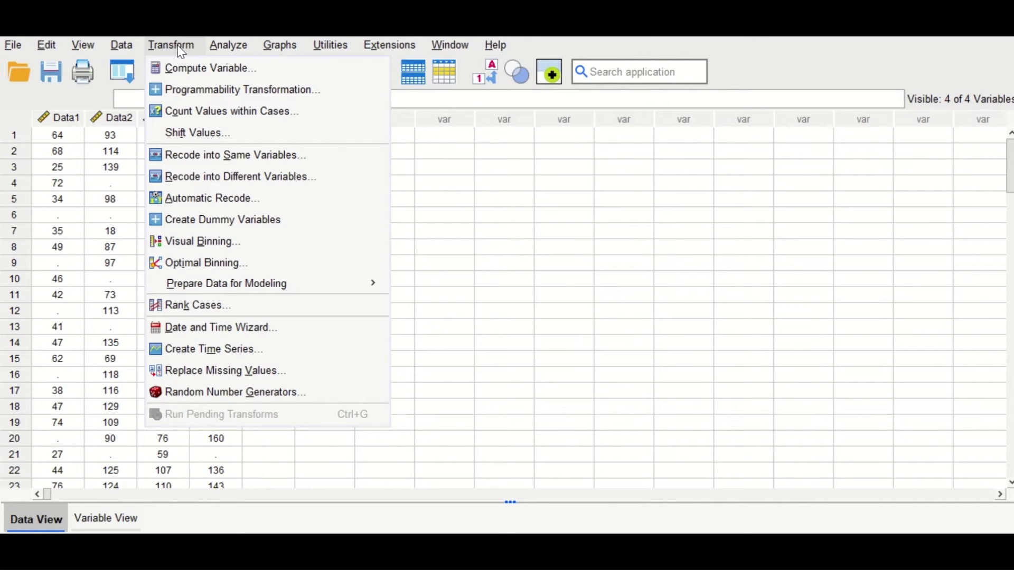
{"action": "left_click", "coordinate": [181, 376]}
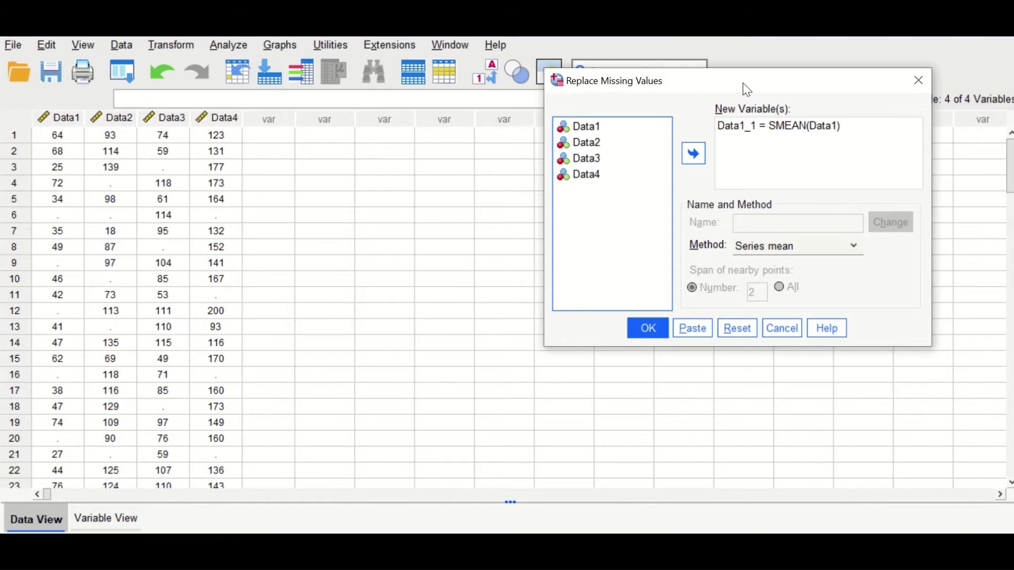
{"action": "left_click_drag", "start_coordinate": [747, 89], "coordinate": [526, 83]}
{"action": "left_click", "coordinate": [487, 328]}
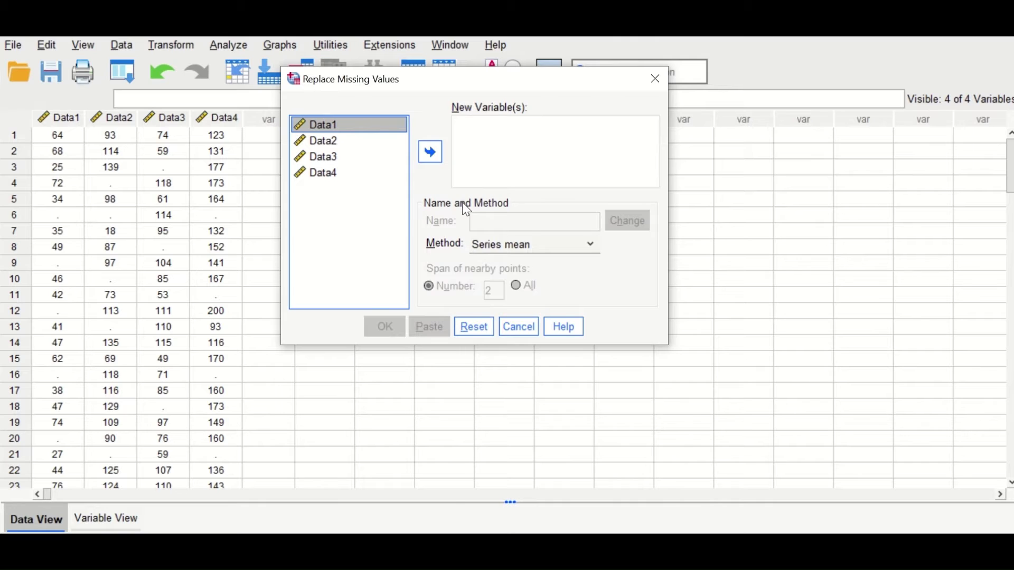
- Replace the missing values of Data1 using the Series mean method, writing the result to the new variable Data1_1
{"action": "left_click", "coordinate": [524, 251]}
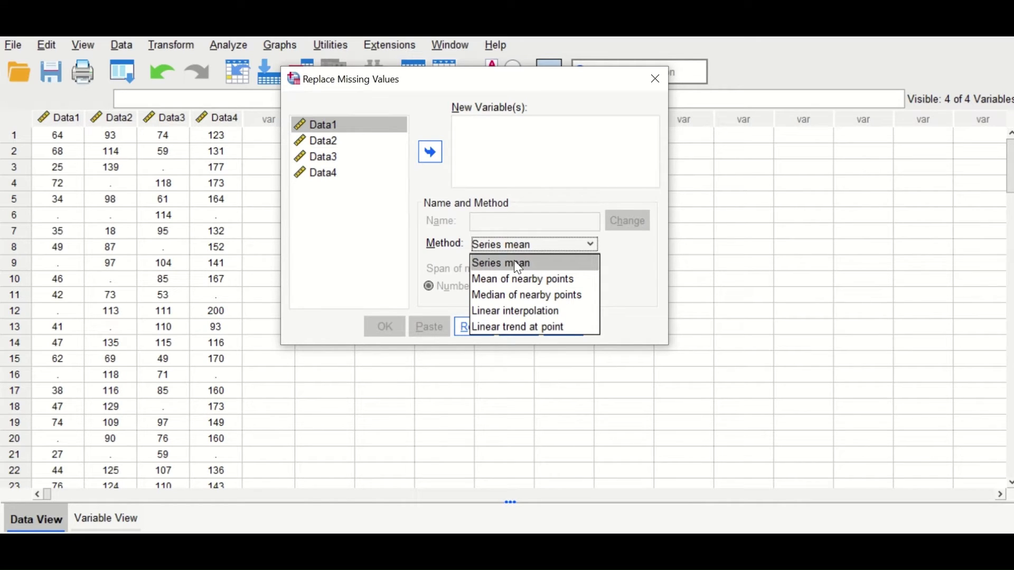
{"action": "left_click", "coordinate": [514, 260]}
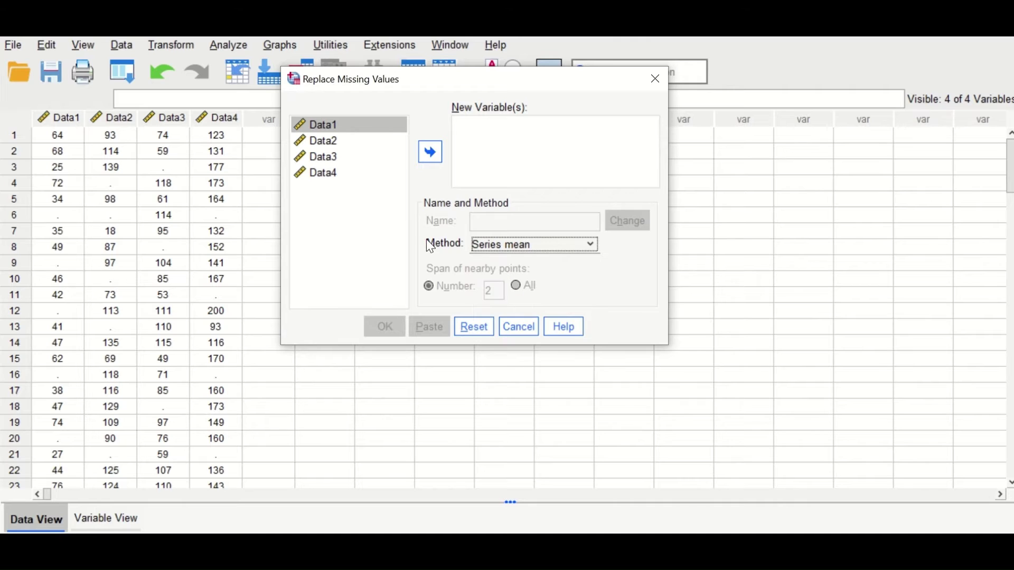
{"action": "left_click", "coordinate": [345, 124]}
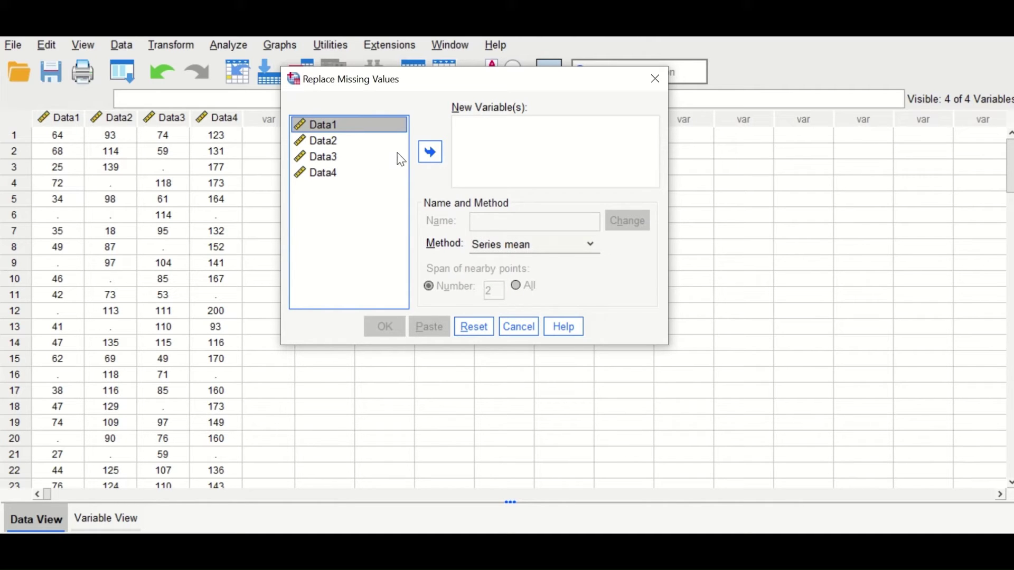
{"action": "left_click", "coordinate": [431, 153]}
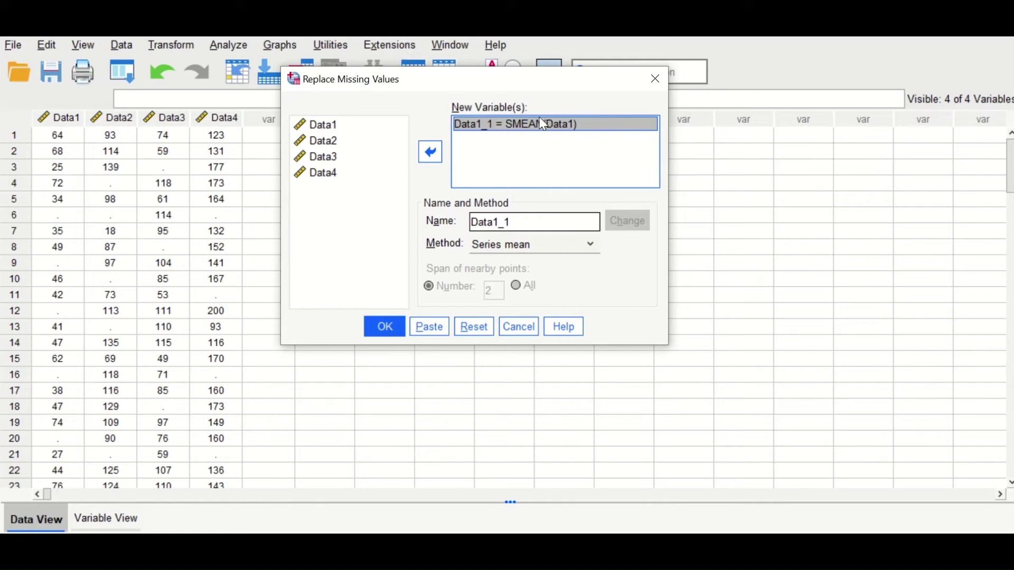
{"action": "left_click", "coordinate": [385, 328]}
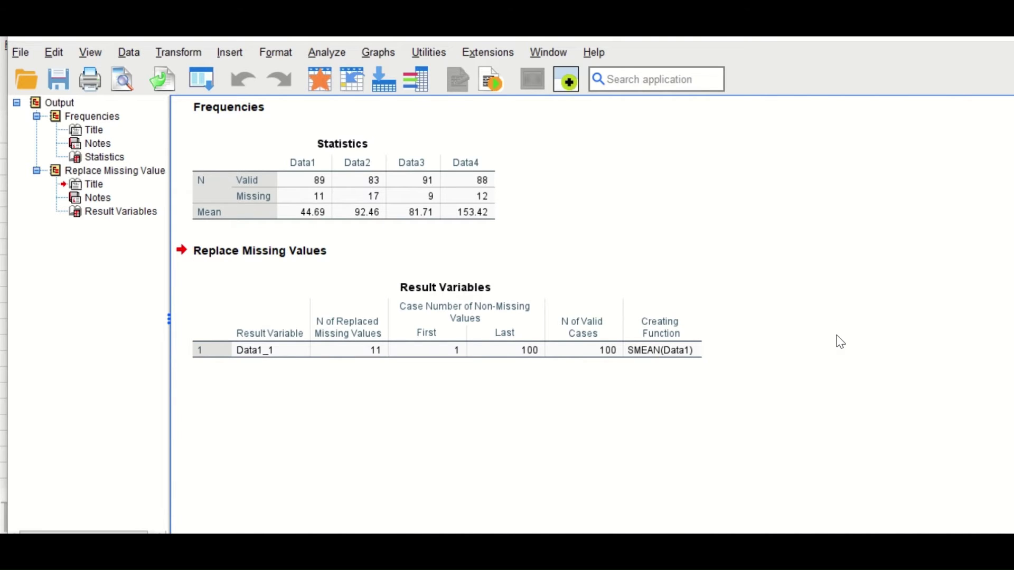
- Return to the data and compare the missing Data1 entries in rows 6 and 9 with the Data1_1 column
{"action": "left_click", "coordinate": [940, 31]}
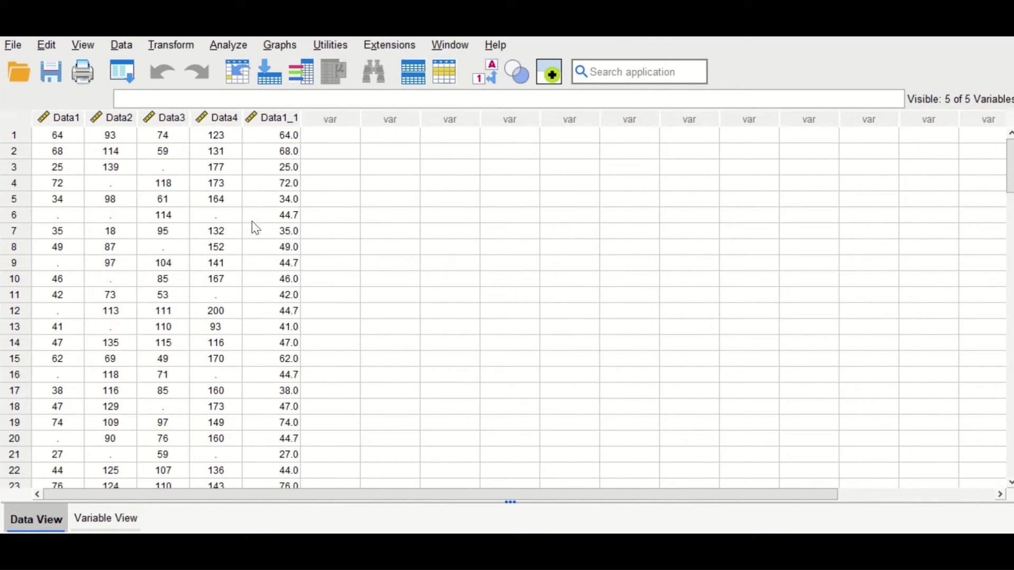
{"action": "left_click", "coordinate": [8, 217]}
{"action": "left_click", "coordinate": [51, 216]}
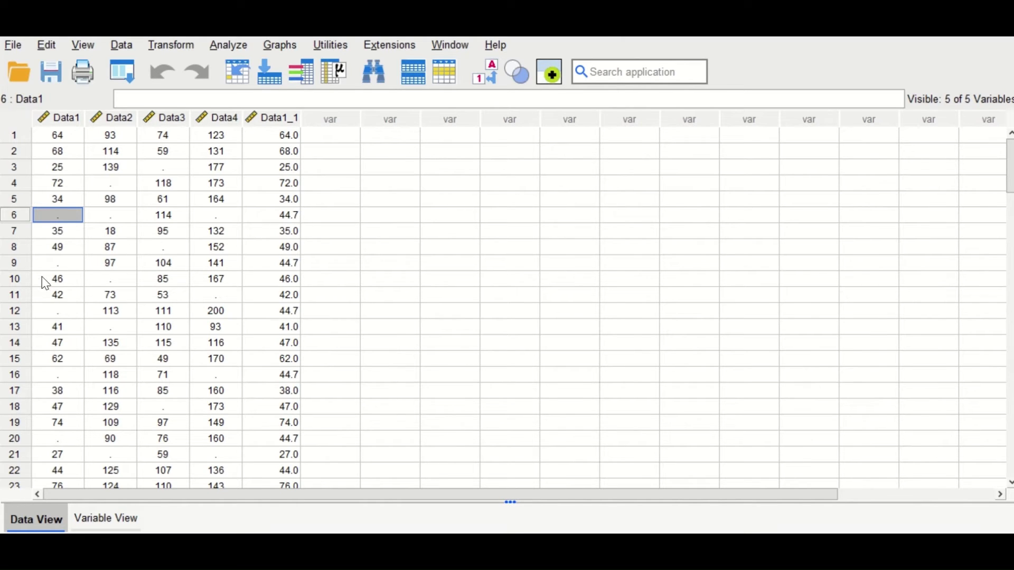
{"action": "left_click", "coordinate": [18, 264]}
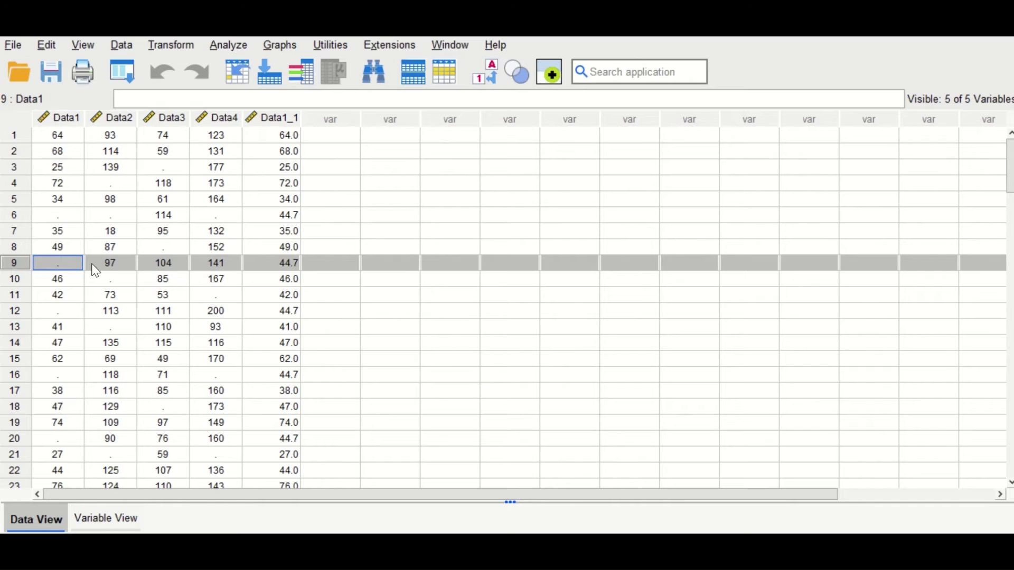
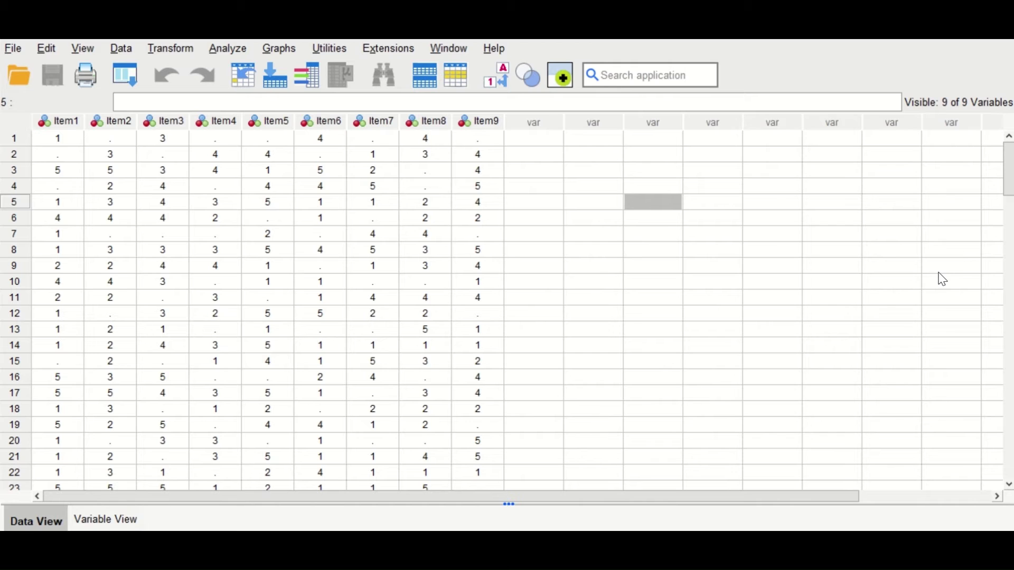
- Look through the cases of the Item1 to Item9 dataset for missing responses
{"action": "scroll", "coordinate": [794, 341], "scroll_direction": "down", "scroll_amount": 18}
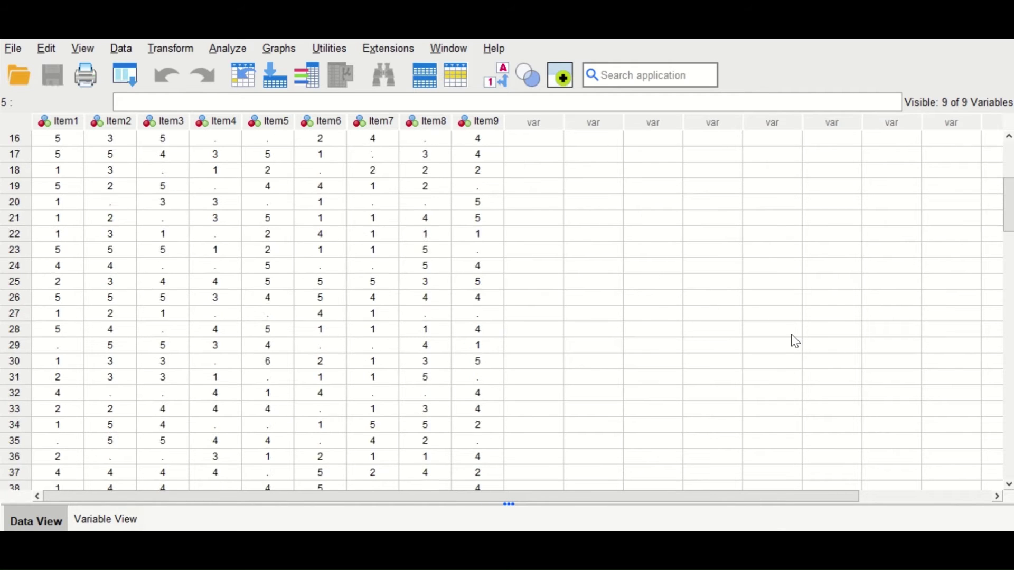
{"action": "scroll", "coordinate": [794, 341], "scroll_direction": "down", "scroll_amount": 12}
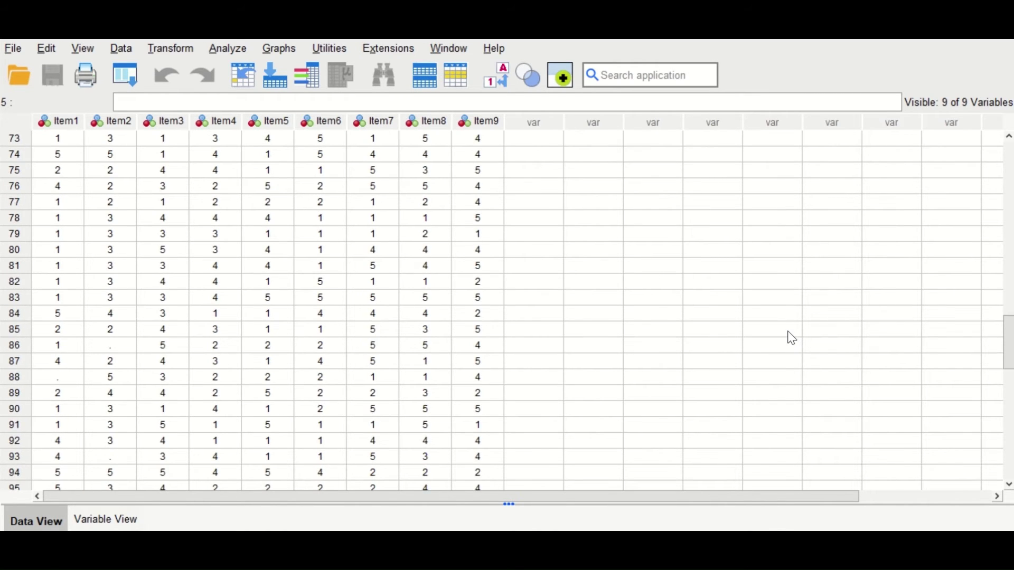
{"action": "scroll", "coordinate": [790, 337], "scroll_direction": "up", "scroll_amount": 20}
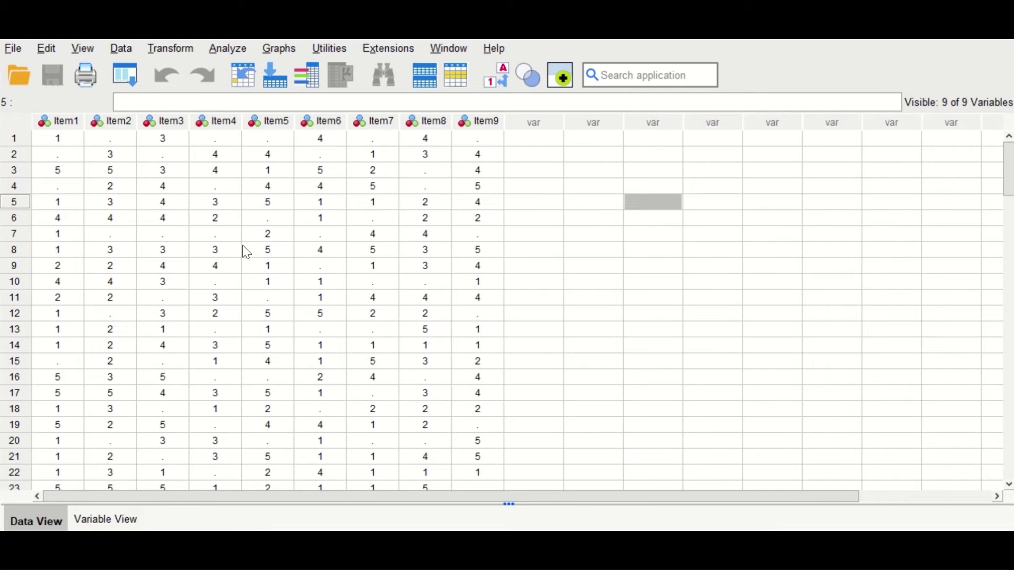
{"action": "scroll", "coordinate": [106, 224], "scroll_direction": "down", "scroll_amount": 2}
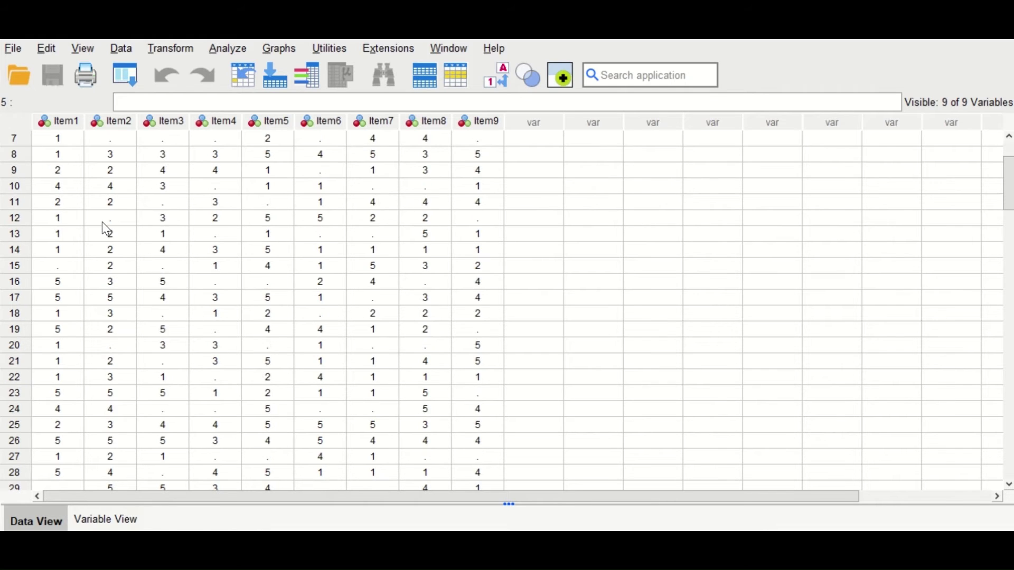
{"action": "scroll", "coordinate": [101, 223], "scroll_direction": "down", "scroll_amount": 4}
{"action": "scroll", "coordinate": [95, 256], "scroll_direction": "up", "scroll_amount": 6}
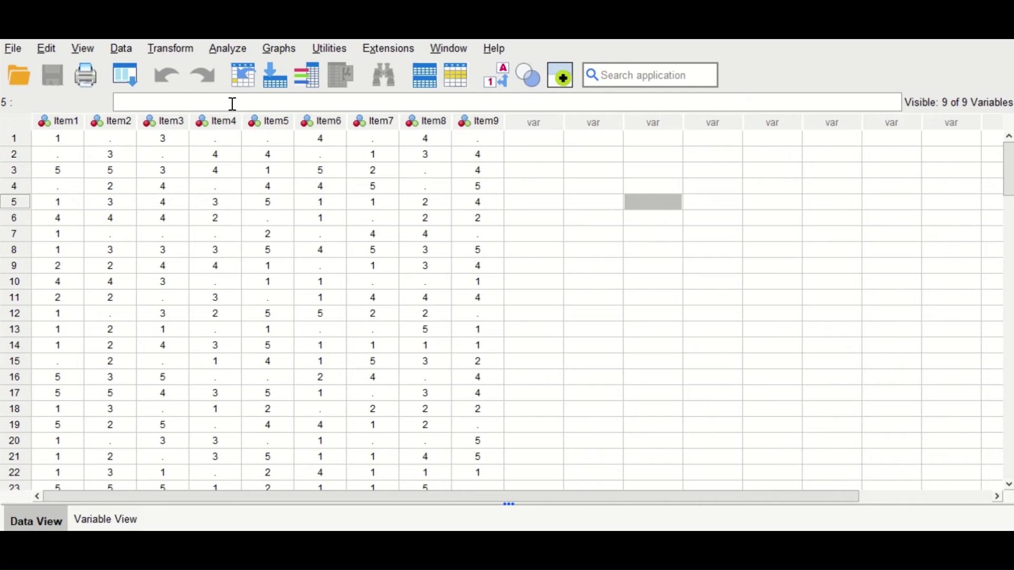
{"action": "left_click", "coordinate": [236, 50]}
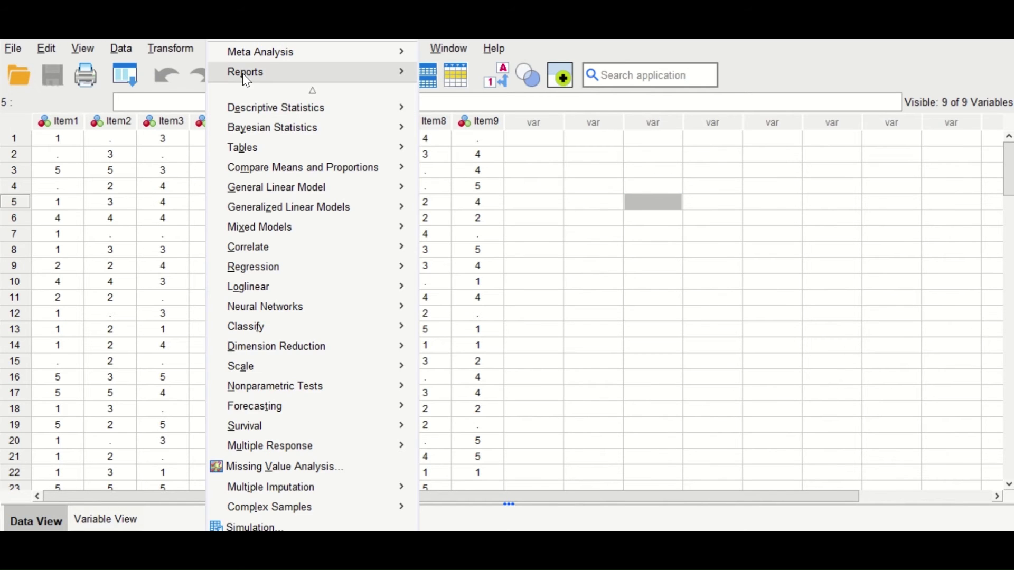
{"action": "mouse_move", "coordinate": [254, 109]}
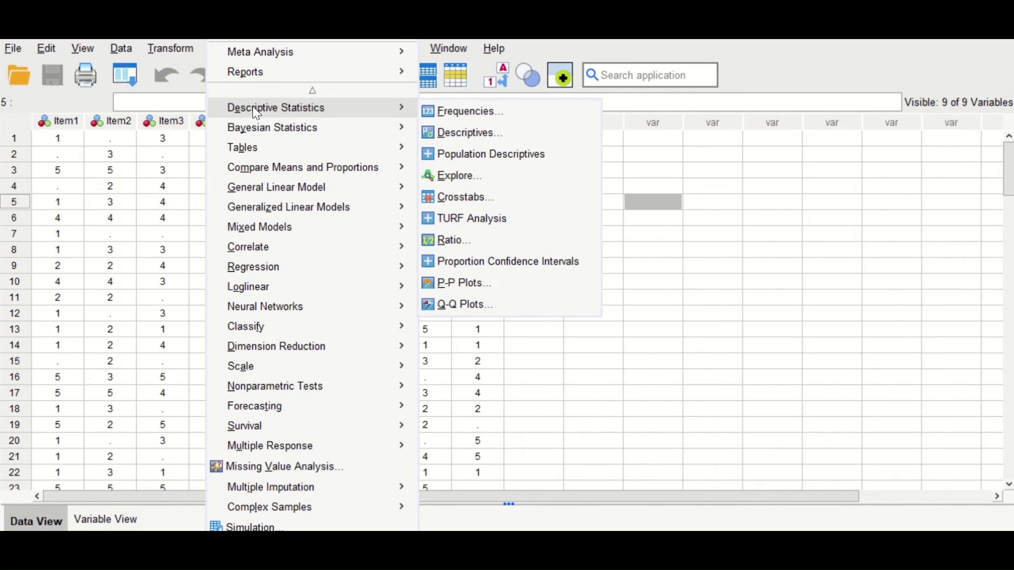
{"action": "left_click", "coordinate": [474, 113]}
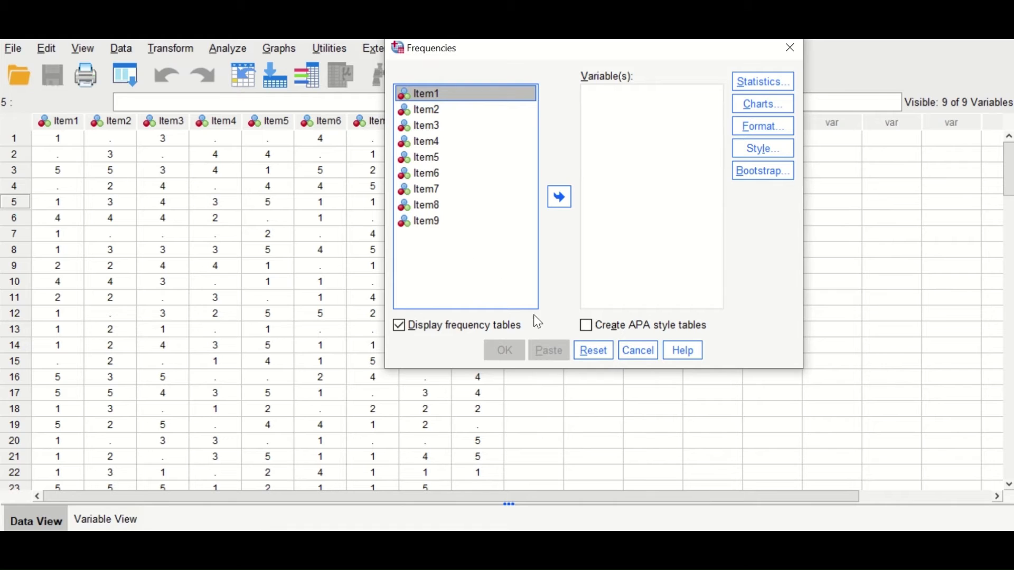
{"action": "left_click", "coordinate": [631, 352]}
- Change the measurement level of Item1 through Item6 to Ordinal in the variable definitions
{"action": "left_click", "coordinate": [91, 518]}
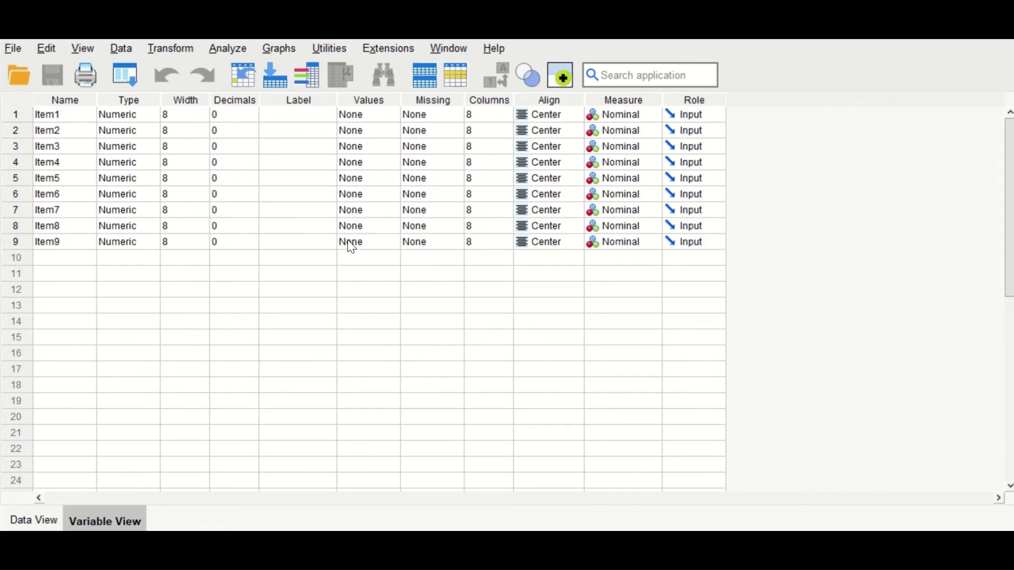
{"action": "left_click", "coordinate": [642, 115]}
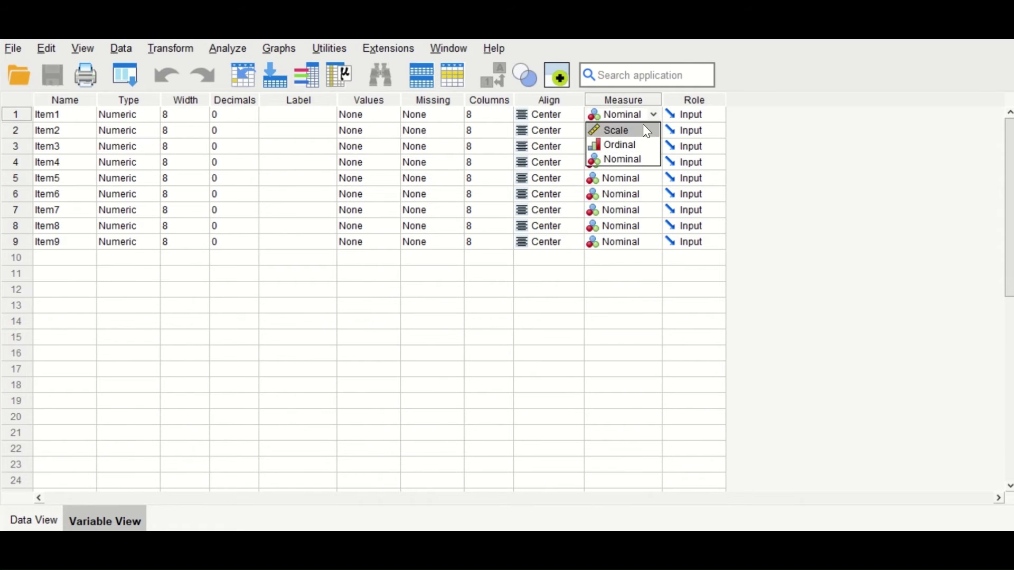
{"action": "left_click", "coordinate": [633, 144]}
{"action": "left_click", "coordinate": [640, 133]}
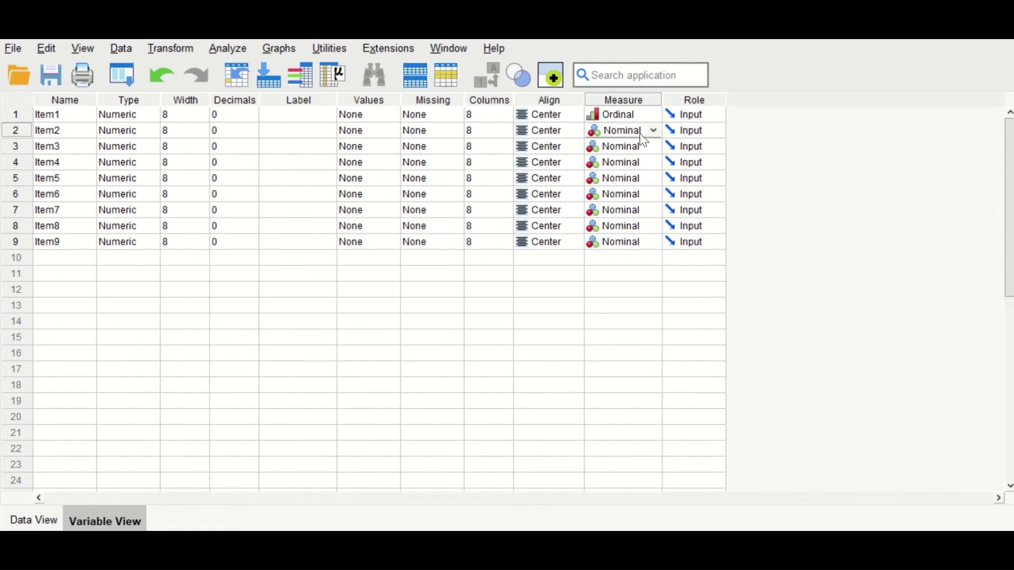
{"action": "left_click", "coordinate": [640, 133]}
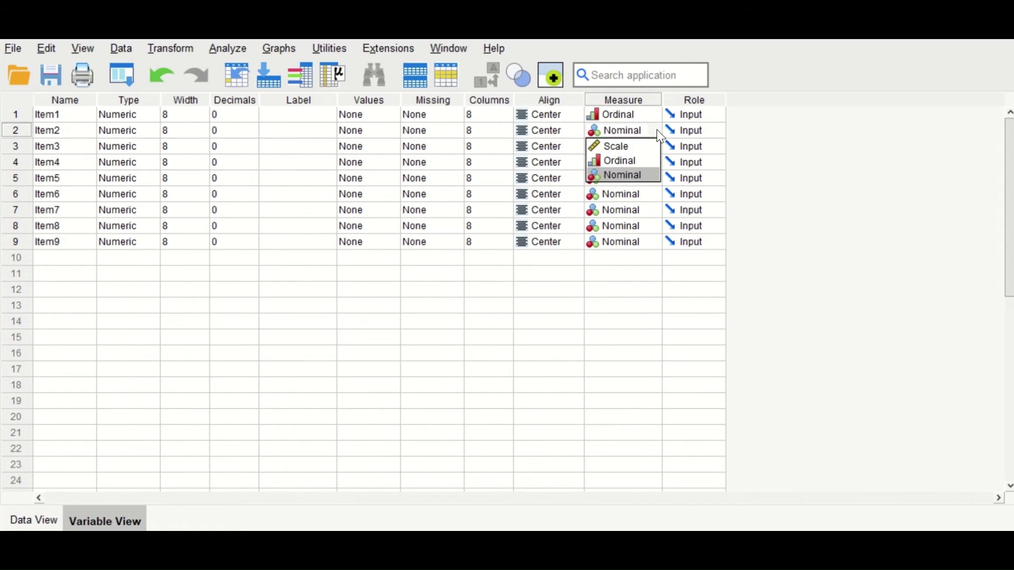
{"action": "left_click", "coordinate": [638, 161]}
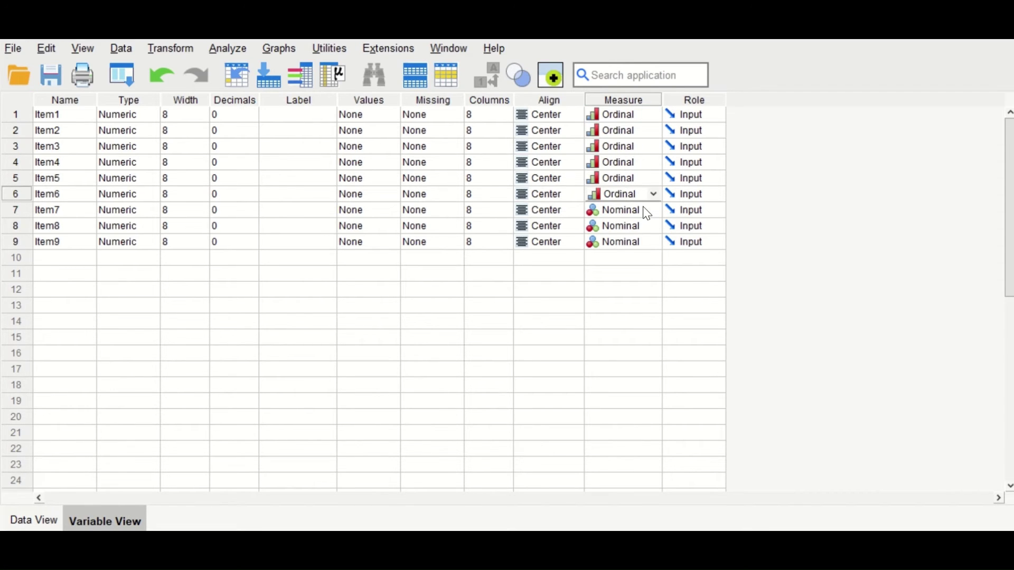
- Set the measurement level of Item7, Item8 and Item9 to Ordinal
{"action": "left_click", "coordinate": [650, 211]}
{"action": "left_click", "coordinate": [653, 211]}
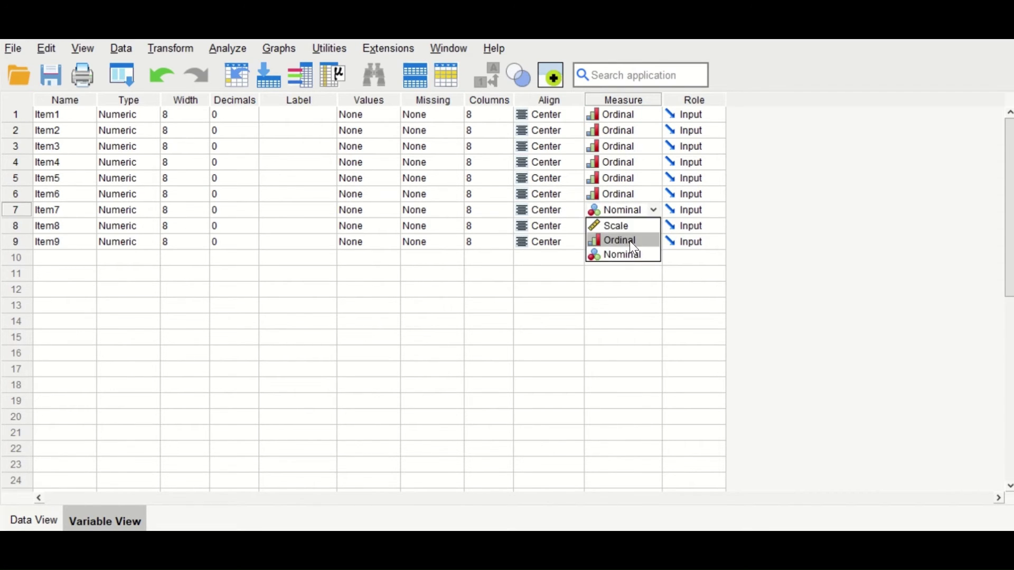
{"action": "left_click", "coordinate": [629, 241]}
{"action": "left_click", "coordinate": [645, 227]}
{"action": "left_click", "coordinate": [654, 226]}
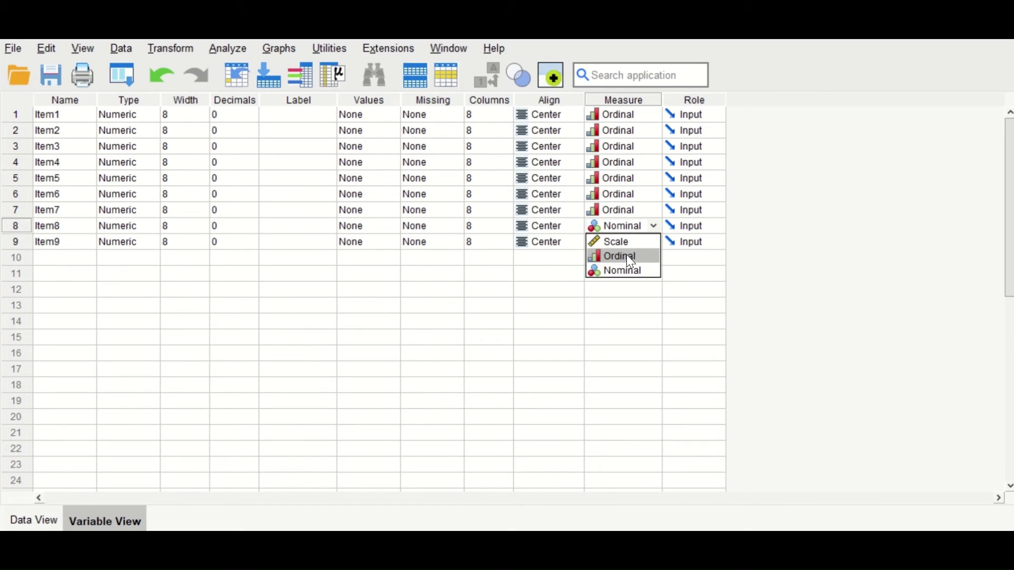
{"action": "left_click", "coordinate": [626, 255]}
{"action": "left_click", "coordinate": [647, 242]}
{"action": "left_click", "coordinate": [651, 244]}
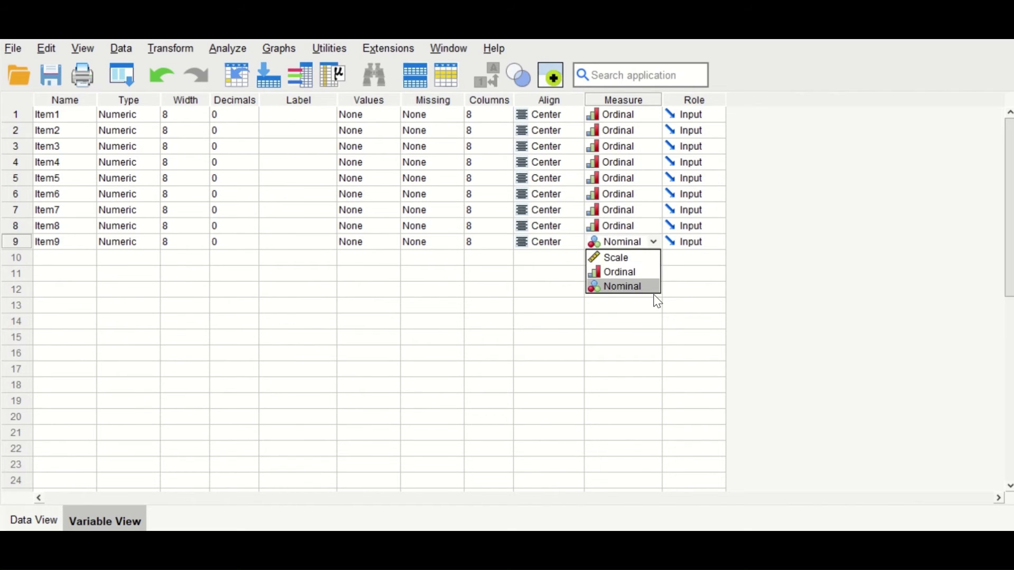
{"action": "left_click", "coordinate": [636, 272]}
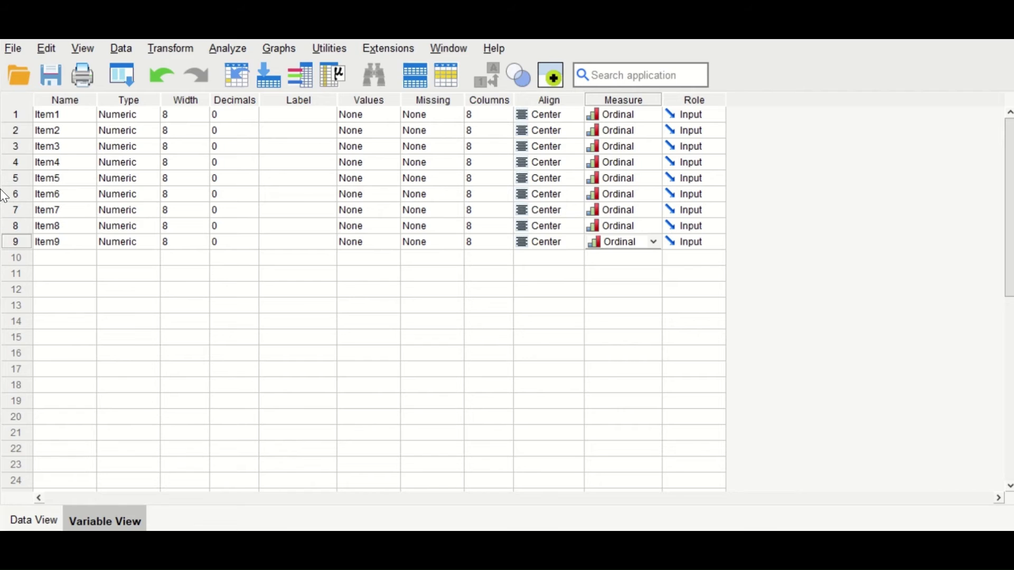
{"action": "left_click", "coordinate": [608, 353]}
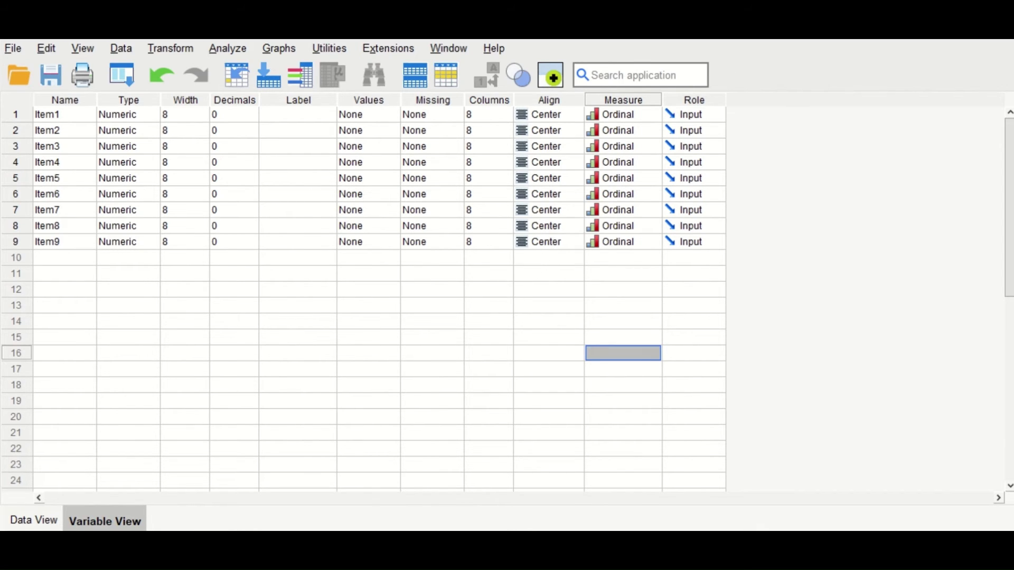
- Return to the data and set up a Frequencies analysis with Item1 through Item9 as its variables
{"action": "left_click", "coordinate": [34, 520]}
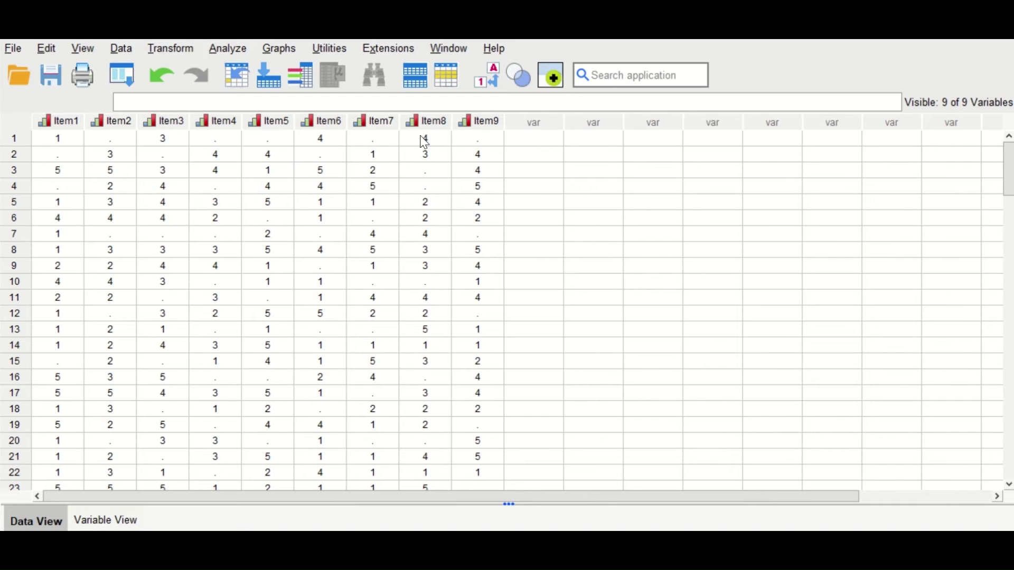
{"action": "left_click", "coordinate": [227, 48]}
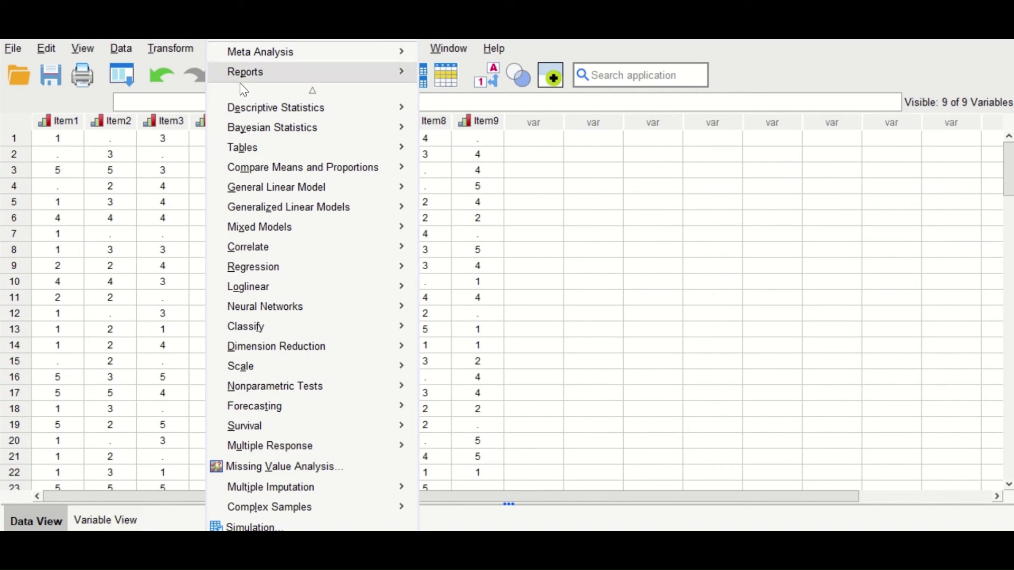
{"action": "mouse_move", "coordinate": [252, 106]}
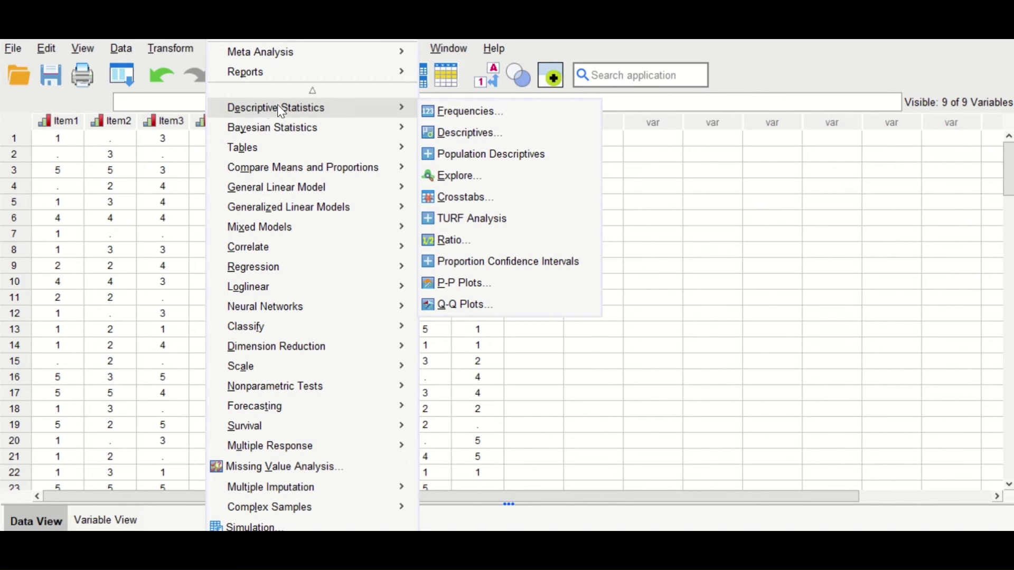
{"action": "left_click", "coordinate": [510, 114]}
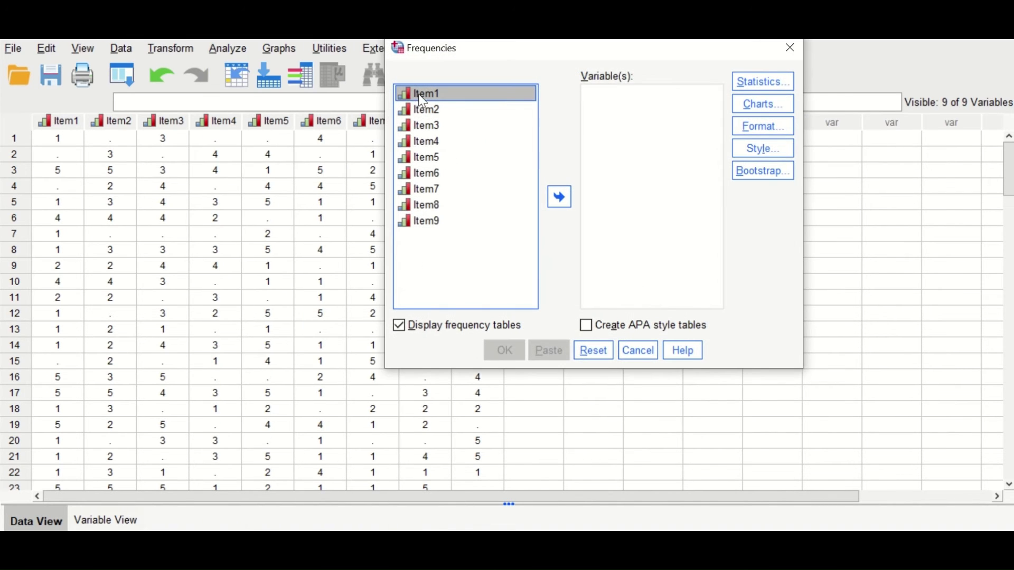
{"action": "left_click", "coordinate": [425, 221], "text": "shift"}
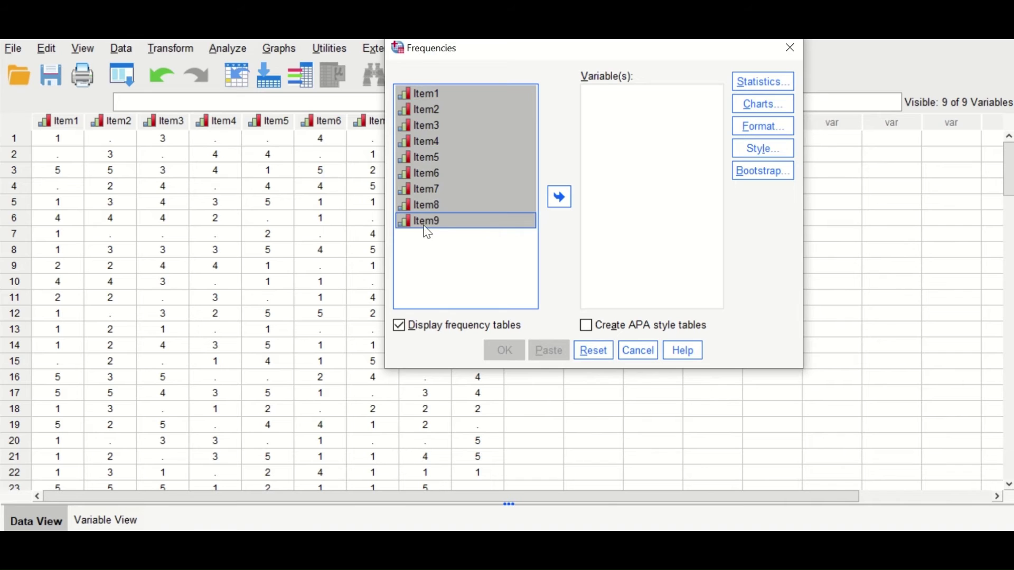
{"action": "left_click", "coordinate": [553, 203]}
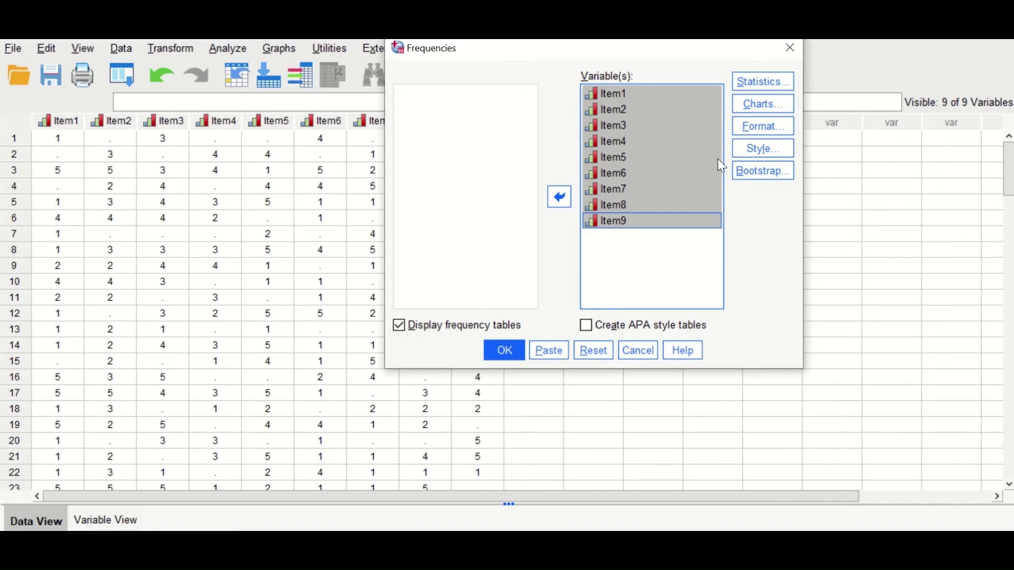
- Turn off the frequency tables, request only the Median statistic, and run the Frequencies analysis
{"action": "left_click", "coordinate": [399, 328]}
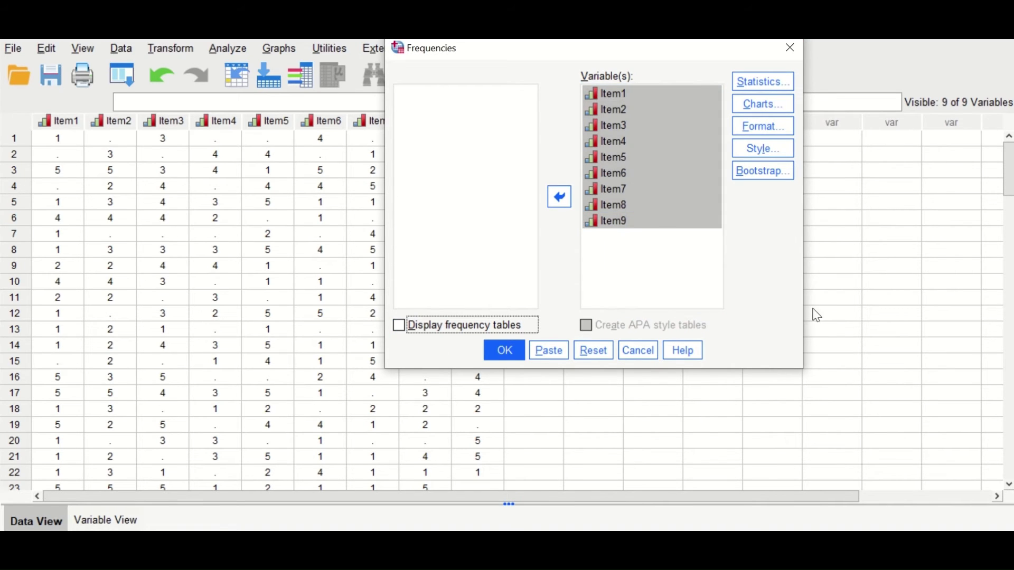
{"action": "left_click", "coordinate": [777, 85]}
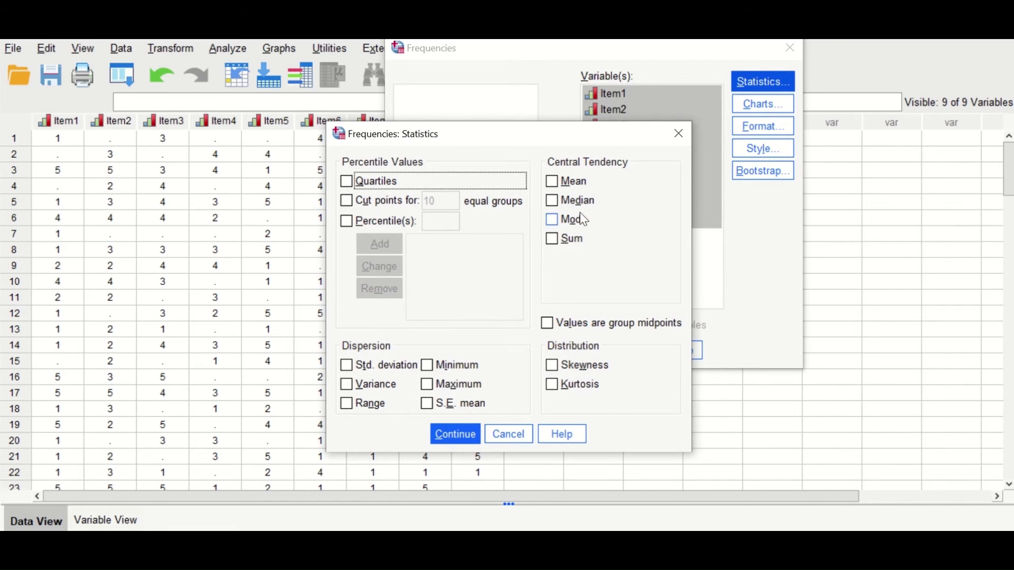
{"action": "left_click", "coordinate": [579, 204]}
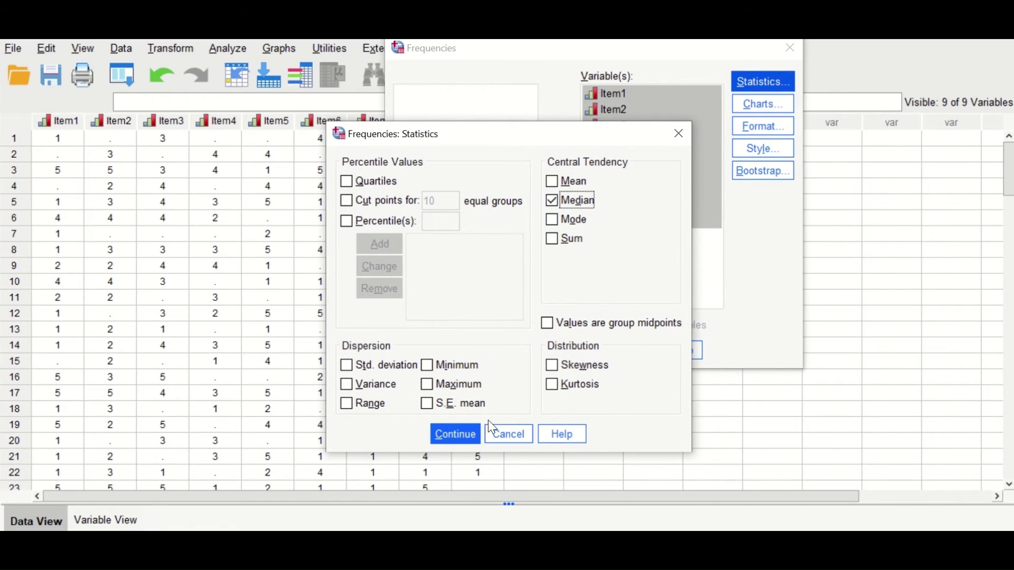
{"action": "left_click", "coordinate": [454, 438]}
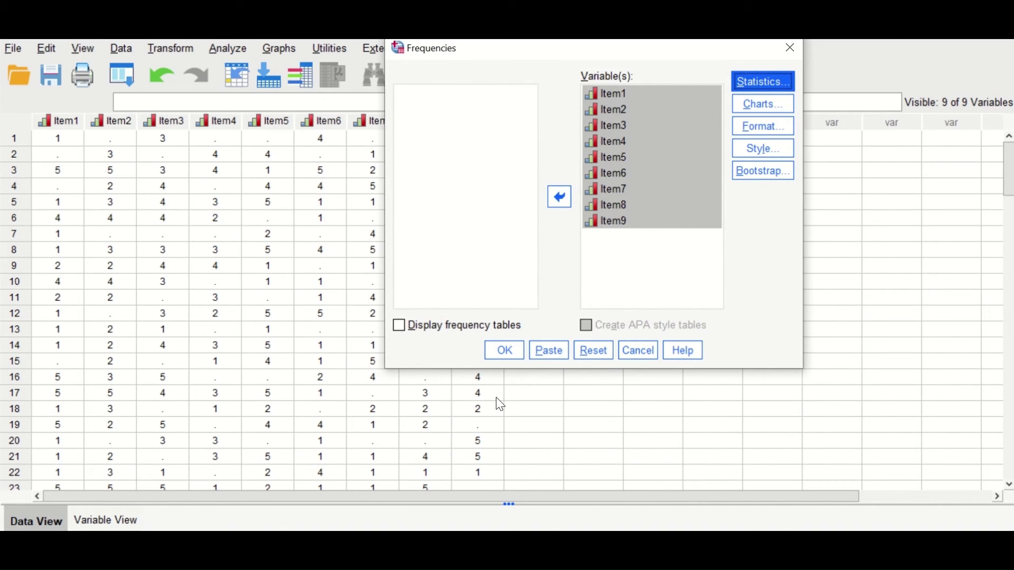
{"action": "left_click", "coordinate": [502, 349]}
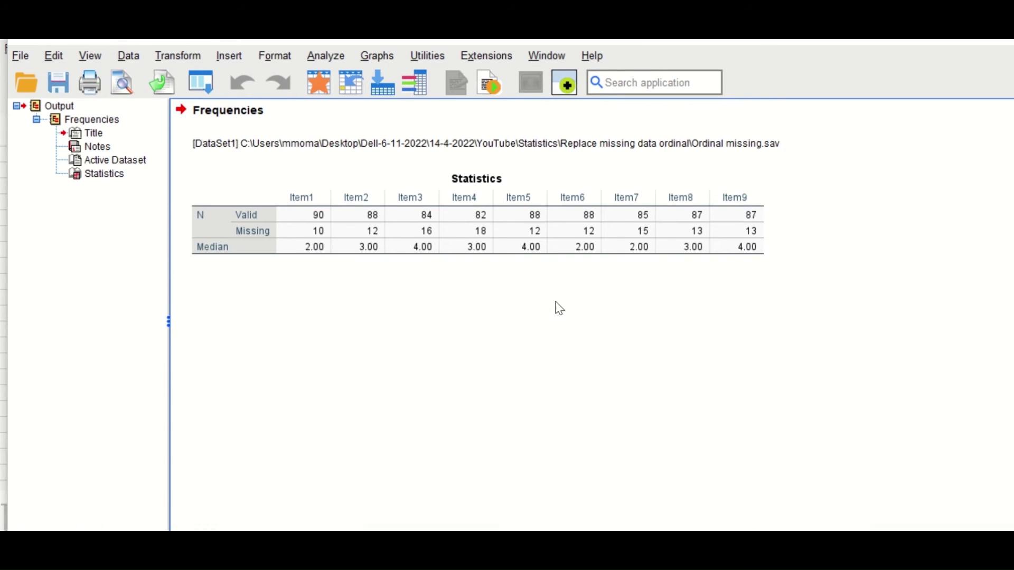
- Examine the Statistics table for the valid counts, missing counts and medians of Item1 through Item9
{"action": "left_click", "coordinate": [385, 224]}
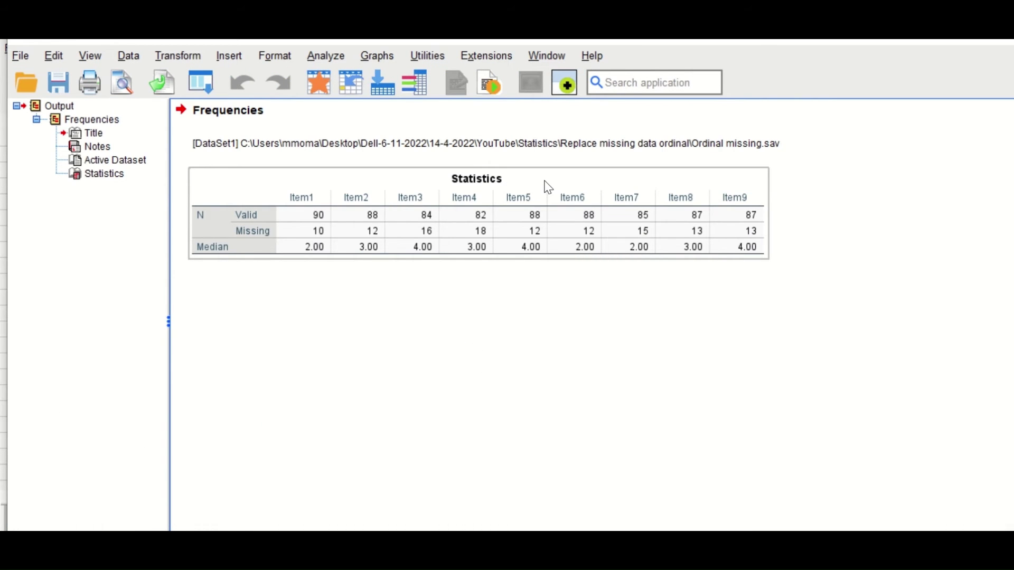
{"action": "left_click", "coordinate": [177, 226]}
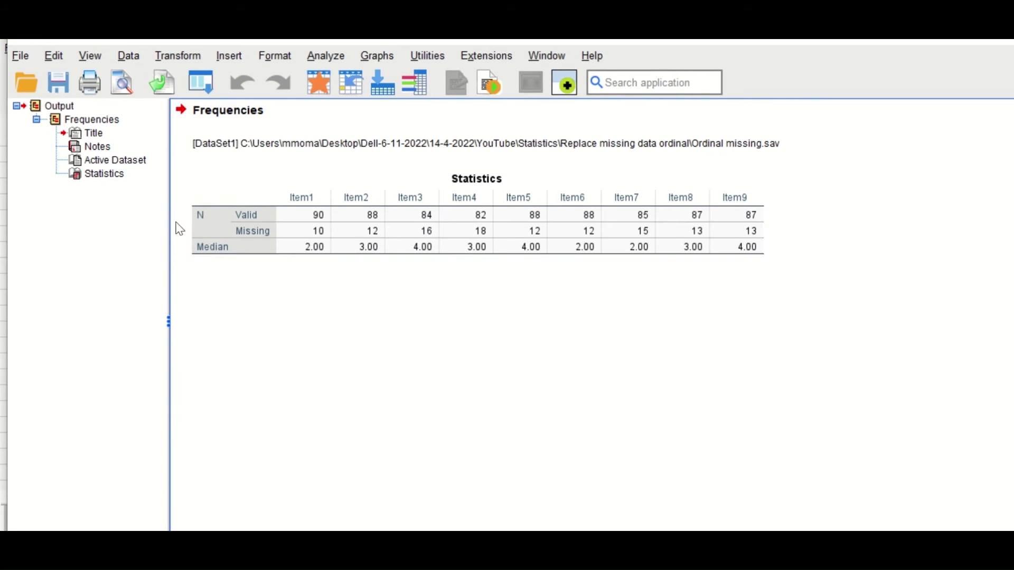
{"action": "left_click", "coordinate": [294, 249]}
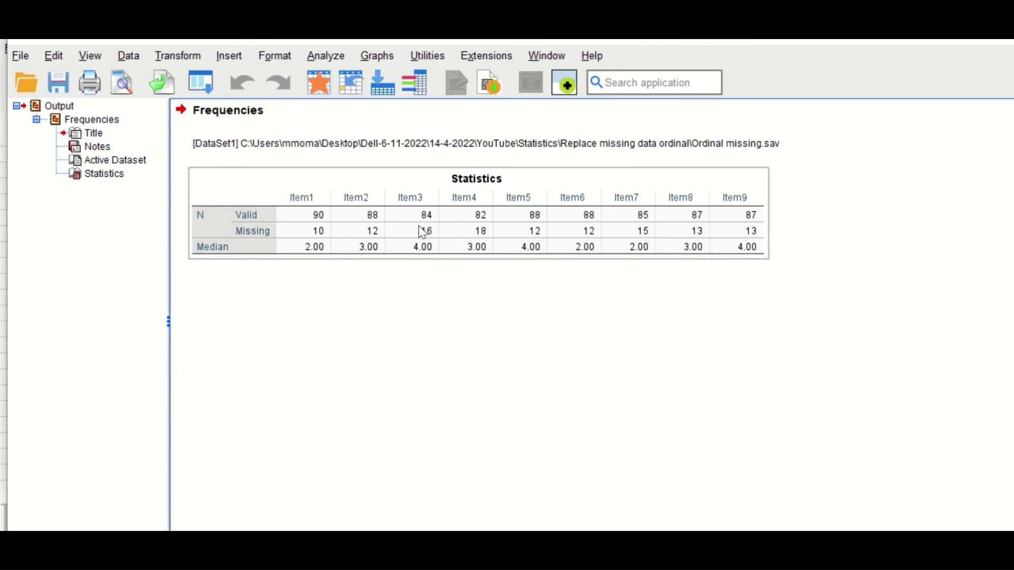
{"action": "left_click", "coordinate": [813, 227]}
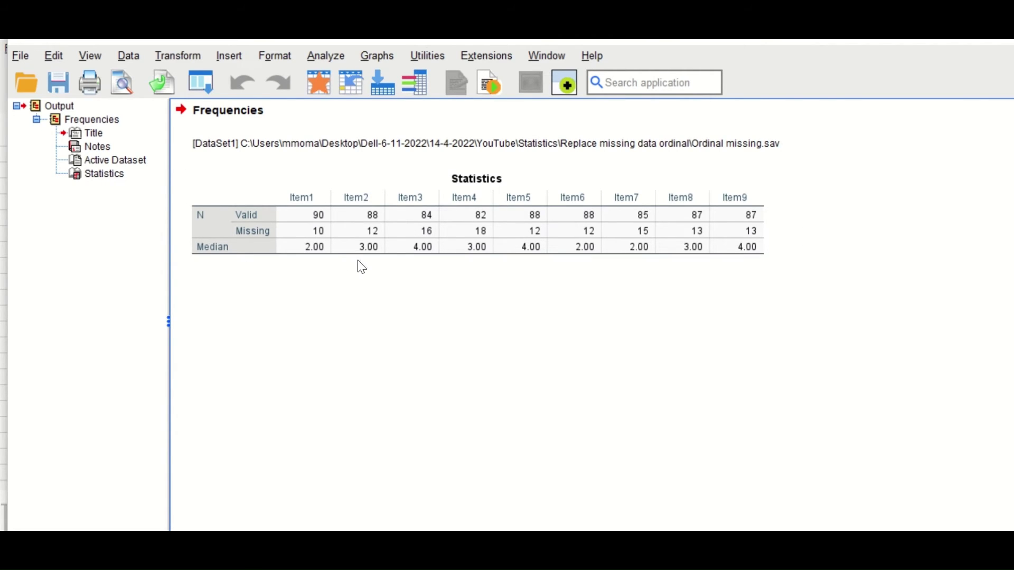
{"action": "left_click", "coordinate": [398, 214]}
{"action": "left_click", "coordinate": [802, 210]}
{"action": "left_click", "coordinate": [348, 228]}
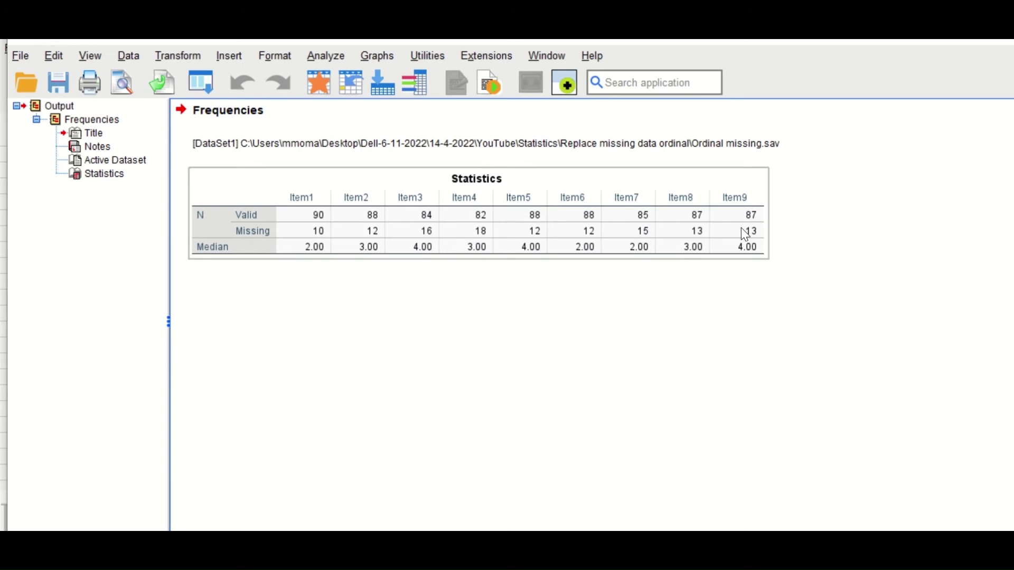
{"action": "left_click", "coordinate": [300, 481]}
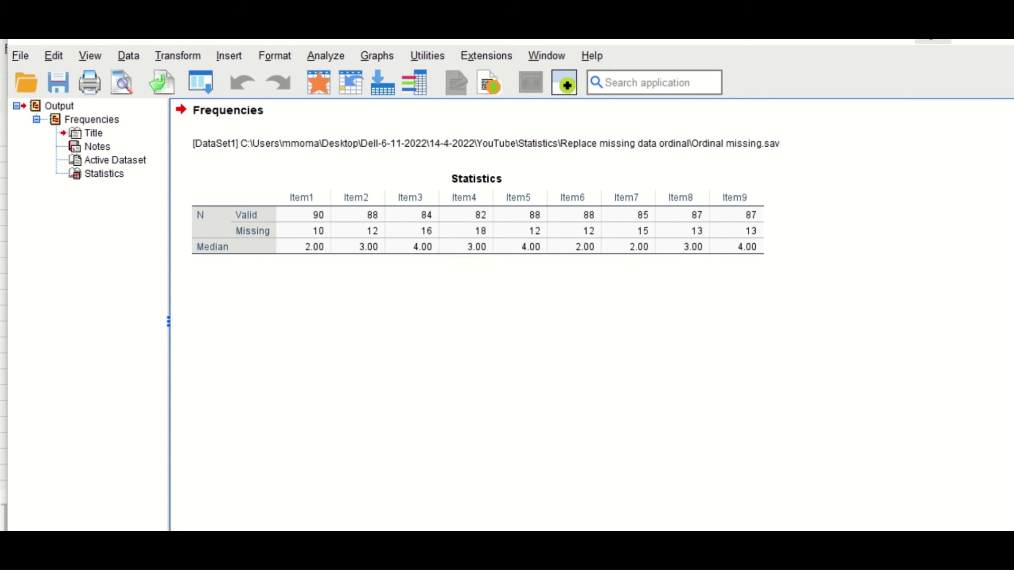
- Check the dataset, then read Item1's missing count and median in the output's Statistics table
{"action": "left_click", "coordinate": [918, 43]}
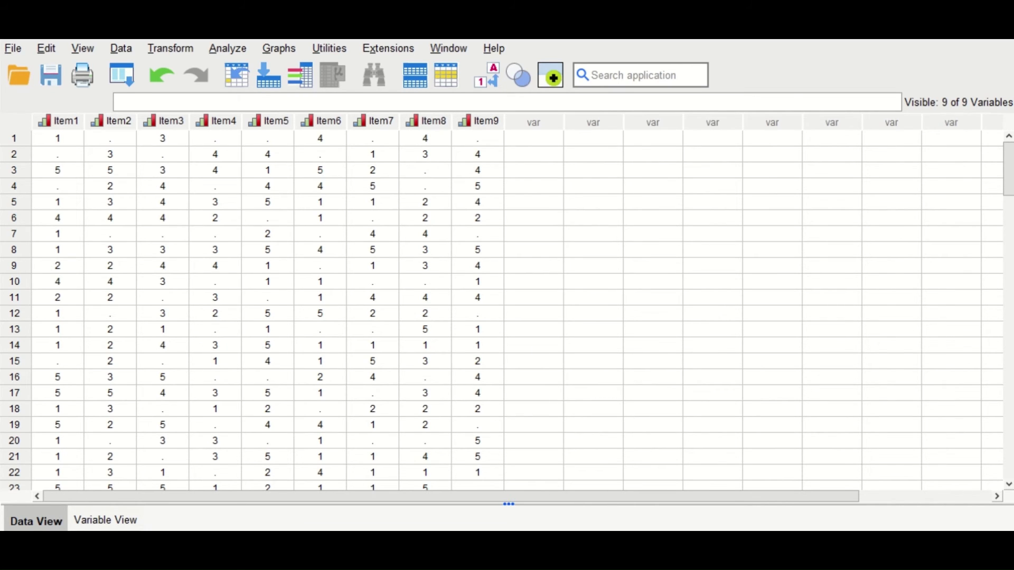
{"action": "left_click", "coordinate": [571, 483]}
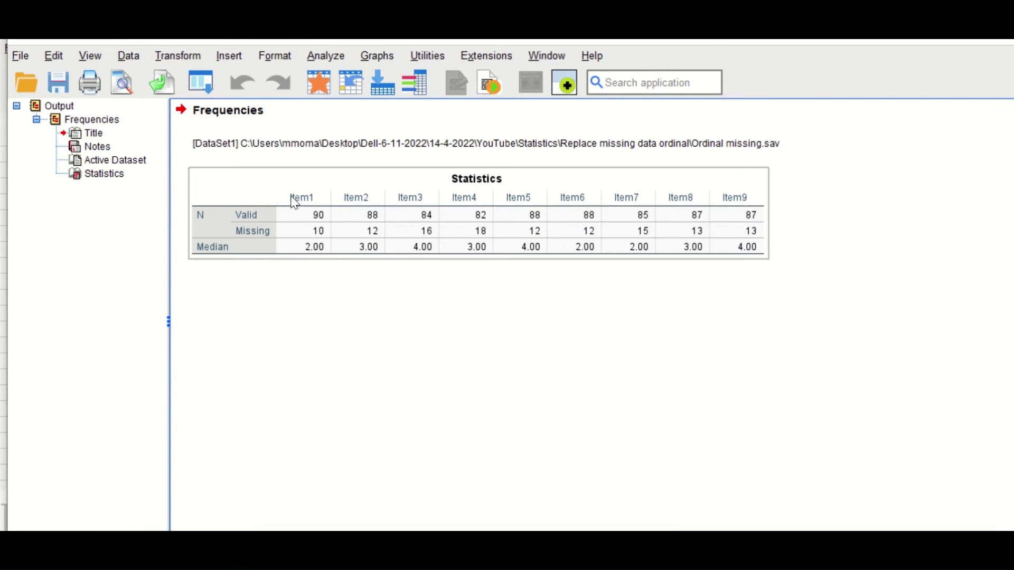
{"action": "left_click", "coordinate": [295, 279]}
{"action": "left_click", "coordinate": [313, 236]}
{"action": "left_click", "coordinate": [312, 265]}
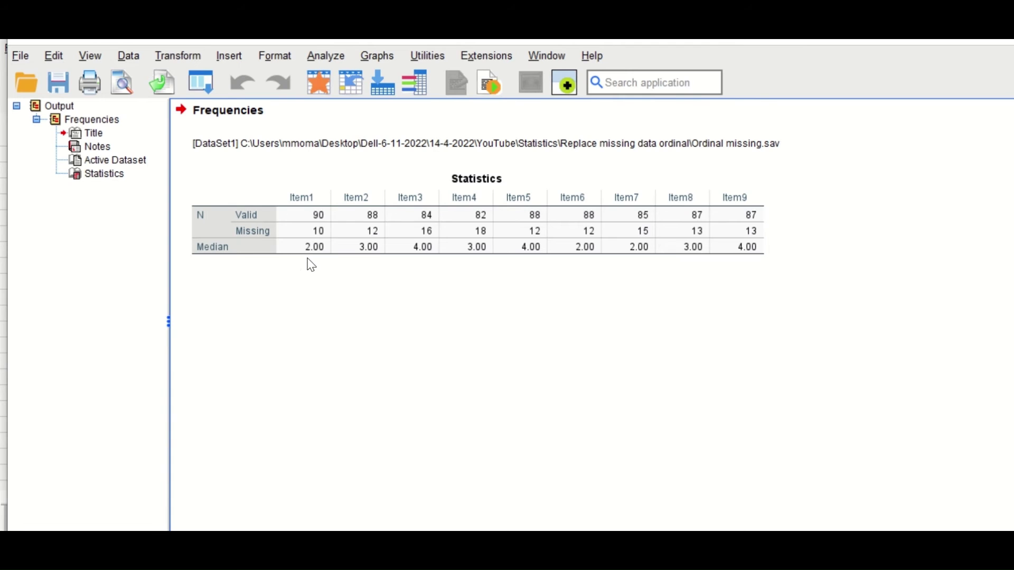
{"action": "left_click", "coordinate": [308, 246]}
{"action": "left_click", "coordinate": [325, 365]}
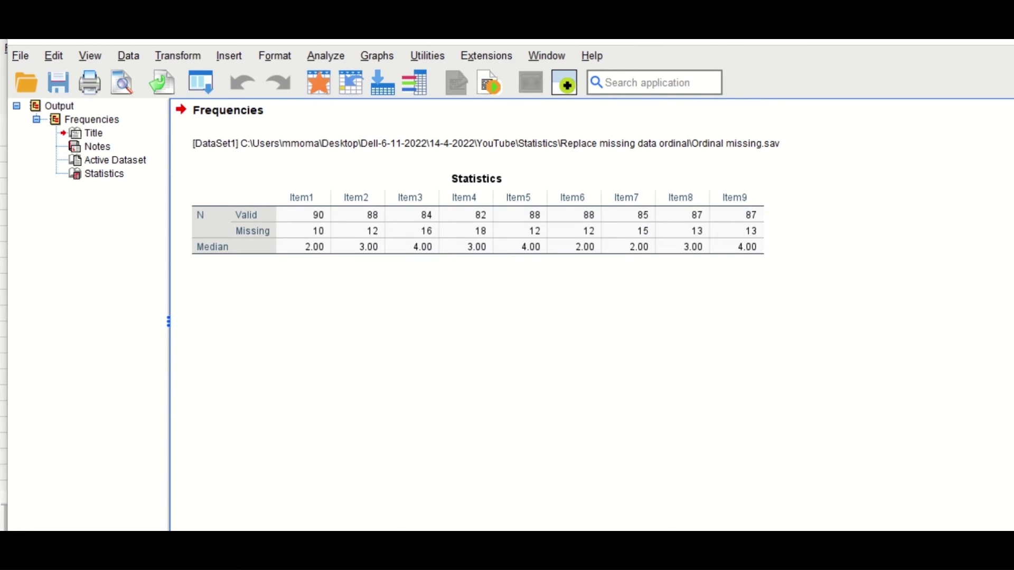
- Return to the dataset, select the Item1 column and open Find and Replace for it
{"action": "left_click", "coordinate": [426, 516]}
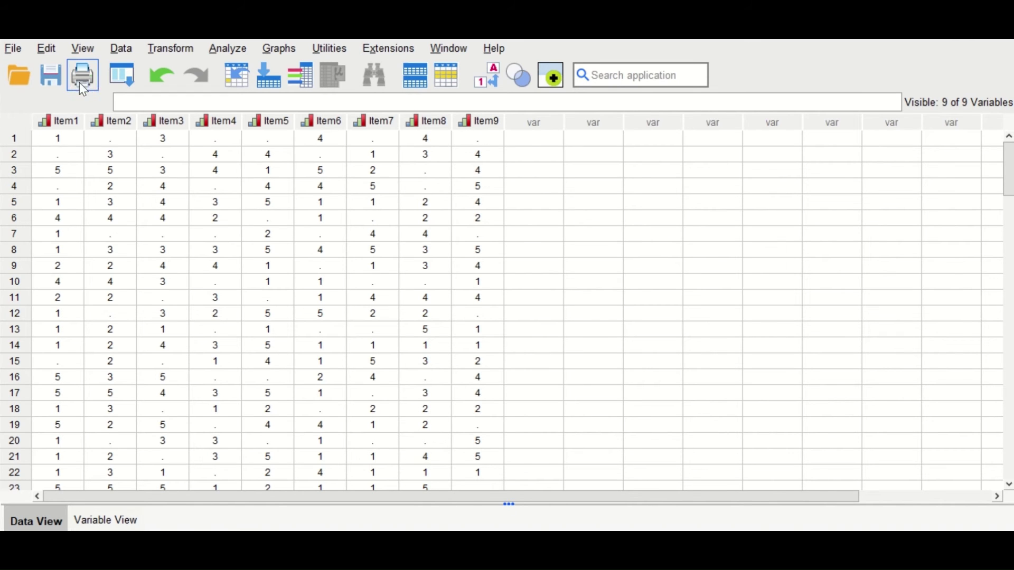
{"action": "left_click", "coordinate": [47, 49]}
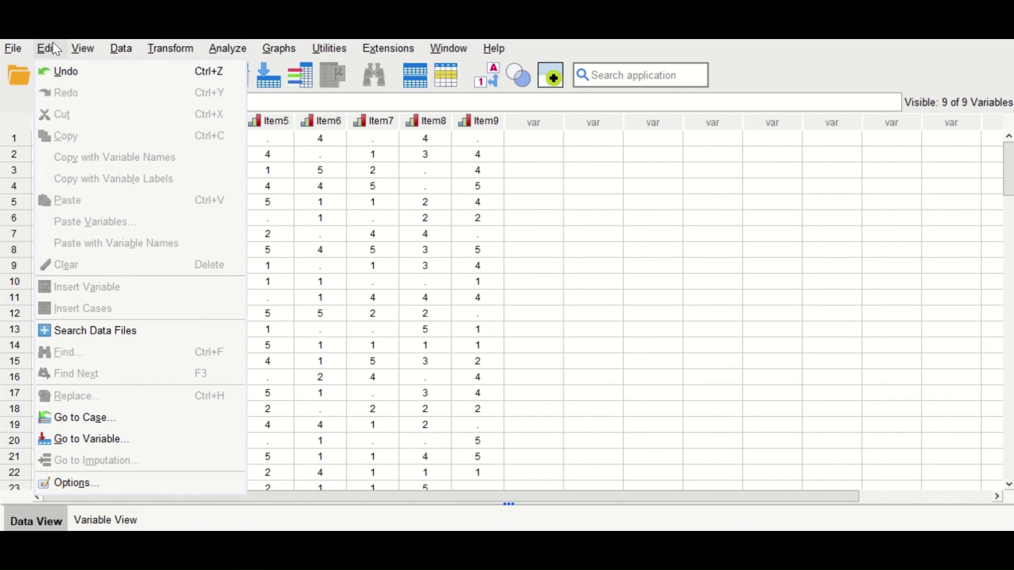
{"action": "left_click", "coordinate": [56, 48]}
{"action": "left_click", "coordinate": [61, 122]}
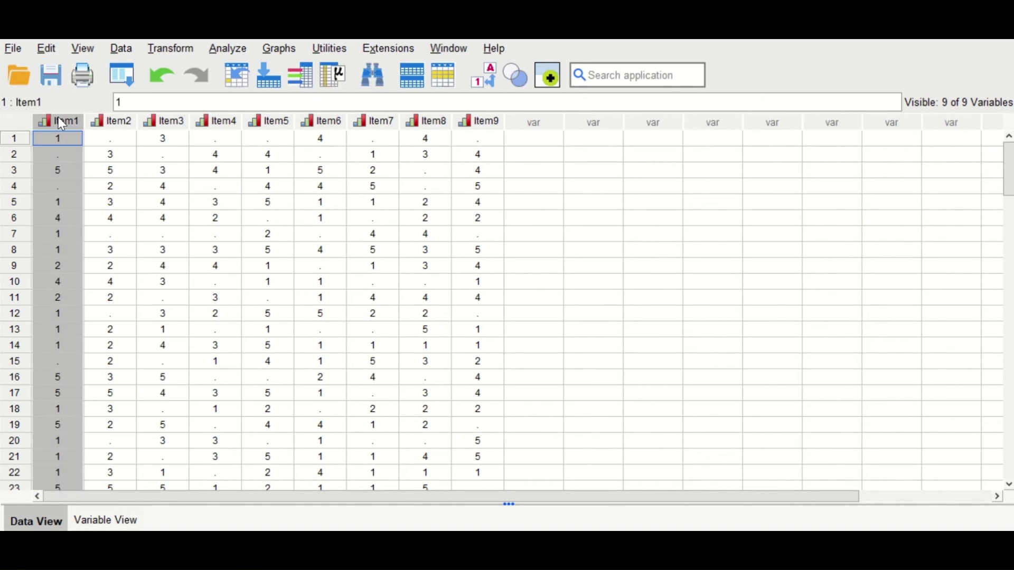
{"action": "left_click", "coordinate": [47, 48]}
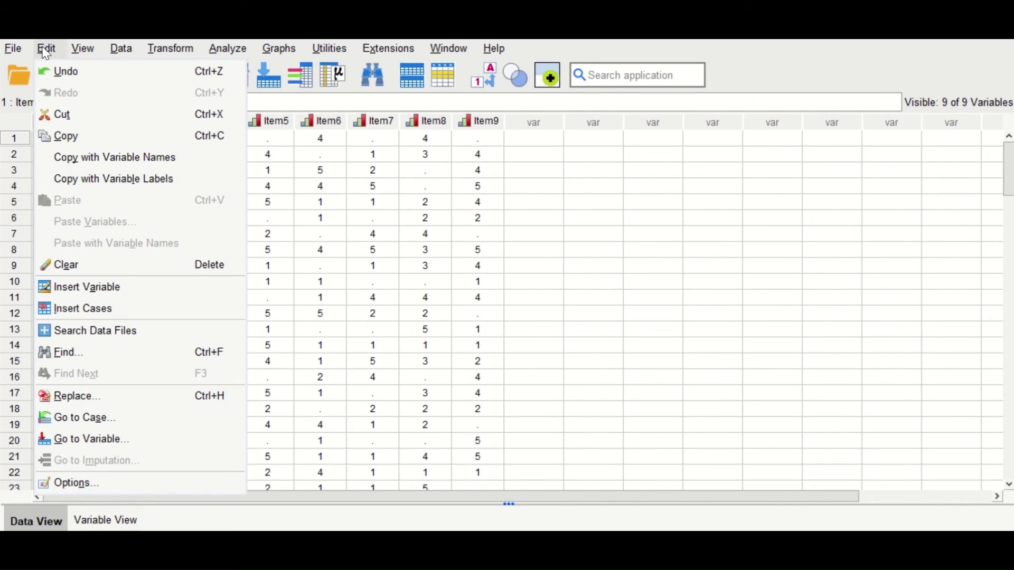
{"action": "left_click", "coordinate": [61, 401]}
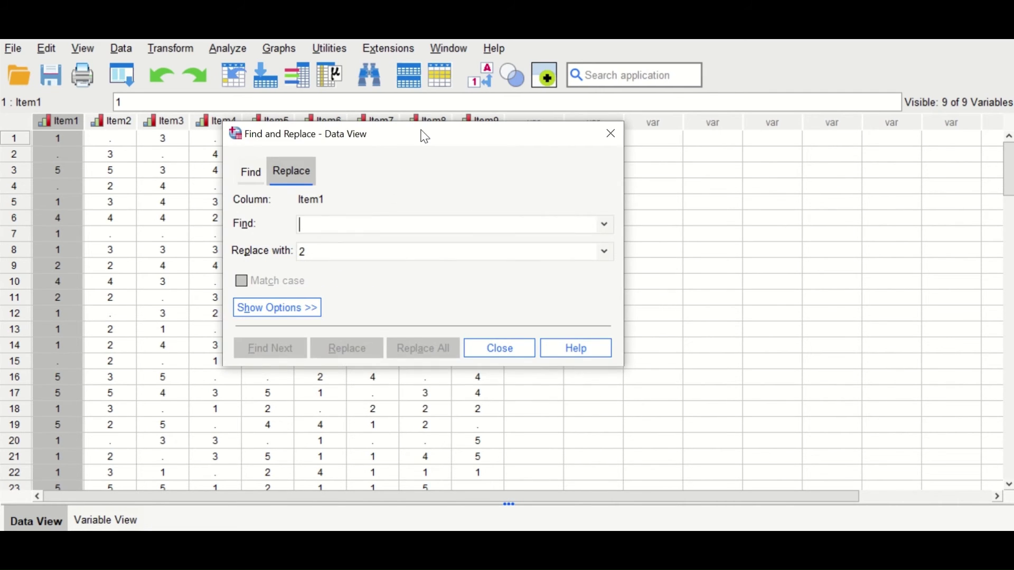
- Replace all missing values (.) in Item1 with its median, 2
{"action": "left_click_drag", "start_coordinate": [421, 135], "coordinate": [400, 141]}
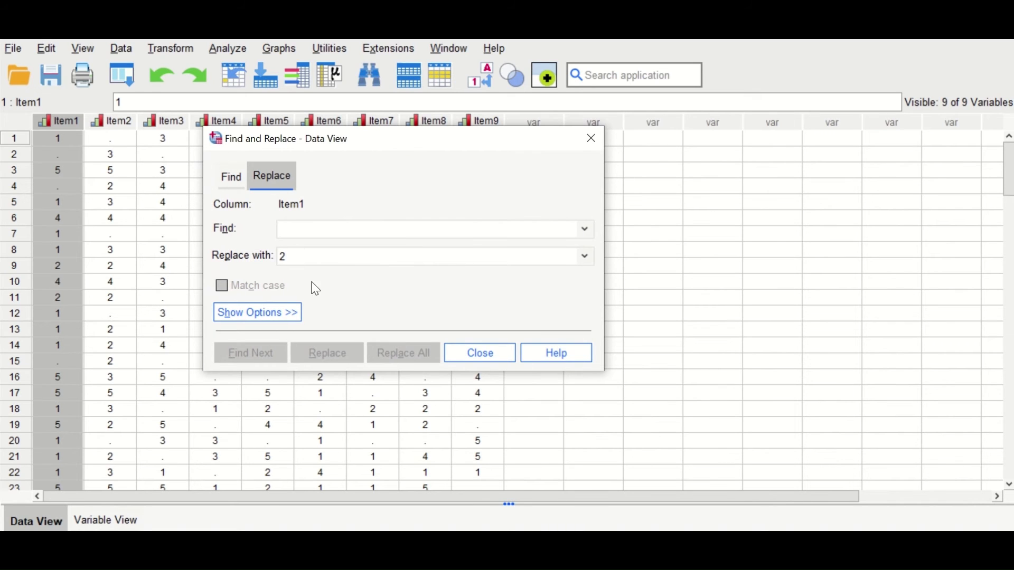
{"action": "left_click_drag", "start_coordinate": [305, 257], "coordinate": [232, 261]}
{"action": "key", "text": "BackSpace"}
{"action": "left_click", "coordinate": [306, 229]}
{"action": "type", "text": "."}
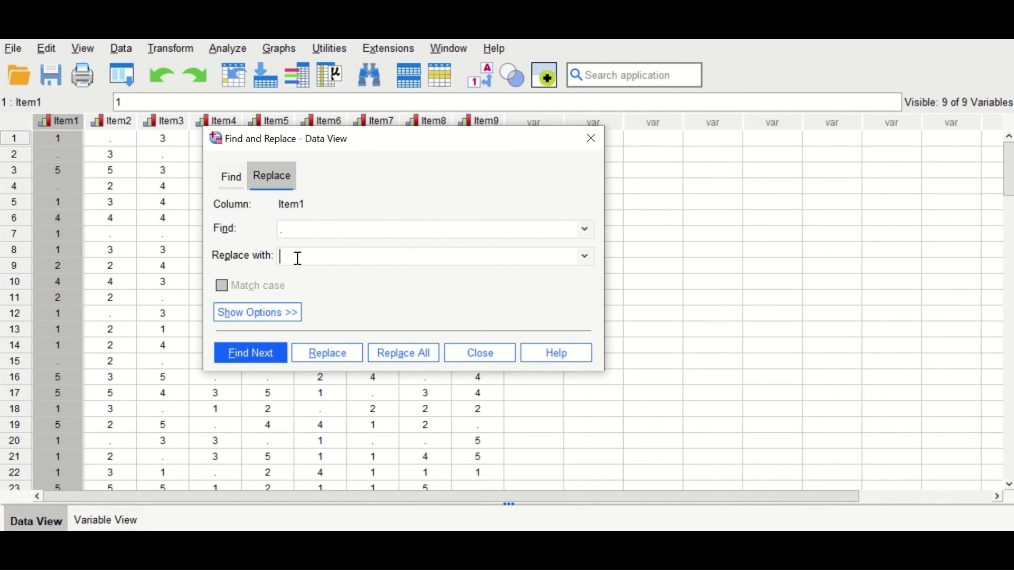
{"action": "type", "text": "2"}
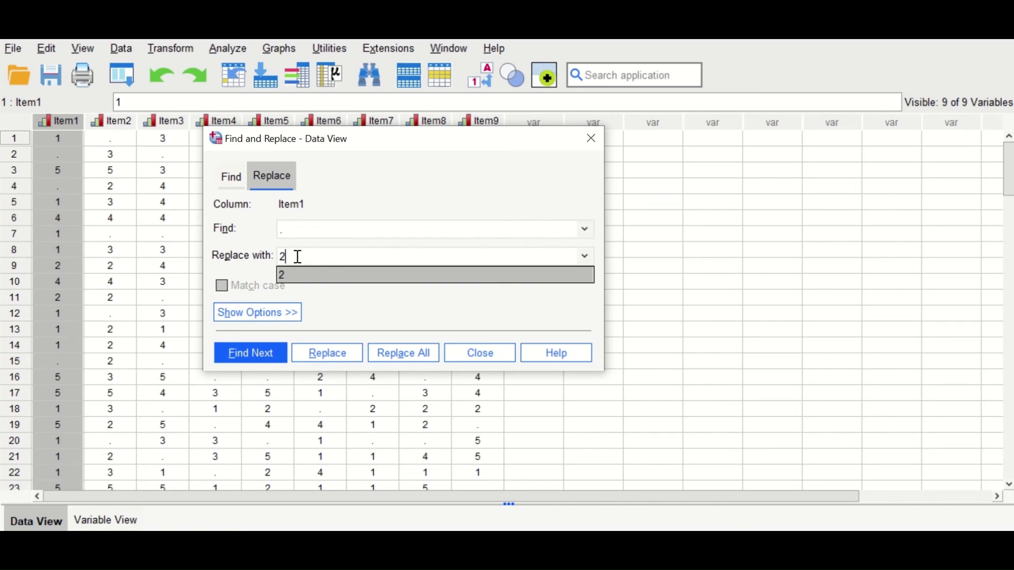
{"action": "left_click", "coordinate": [401, 357]}
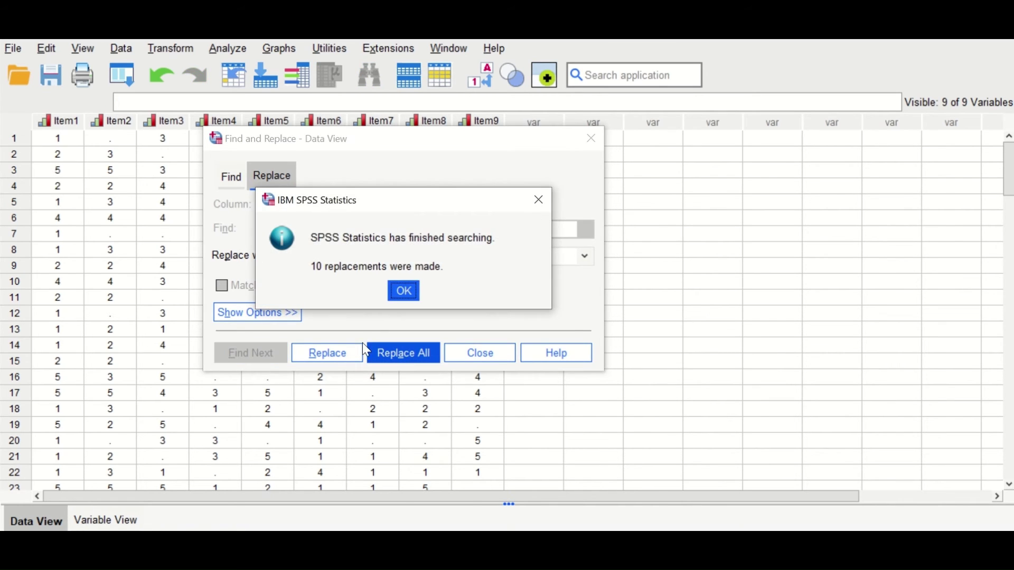
{"action": "left_click", "coordinate": [403, 292]}
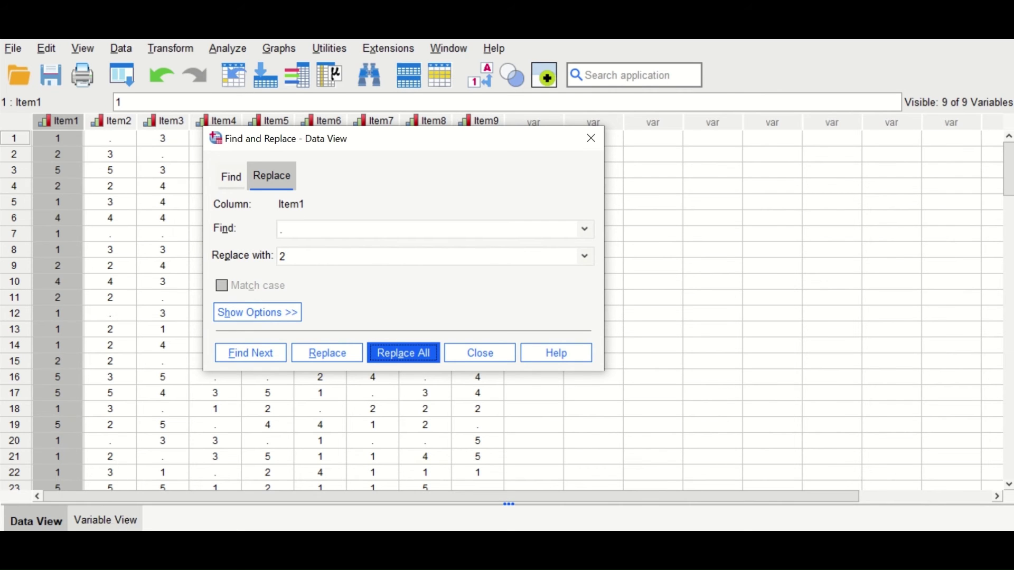
- Target the Item2 column in the data with Find and Replace and set the search value to a period (.)
{"action": "left_click", "coordinate": [106, 521]}
{"action": "left_click_drag", "start_coordinate": [446, 132], "coordinate": [376, 351]}
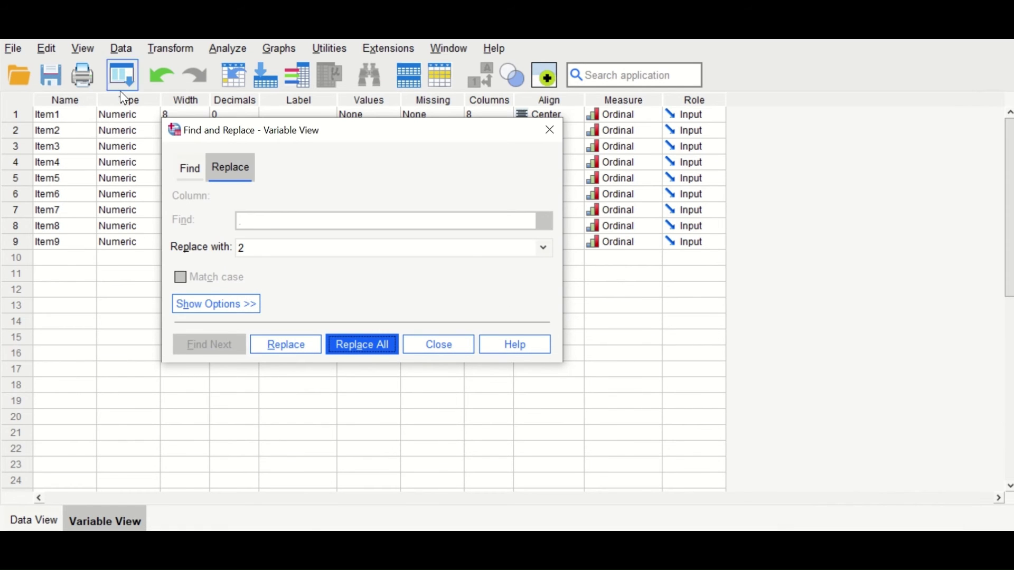
{"action": "left_click", "coordinate": [21, 522]}
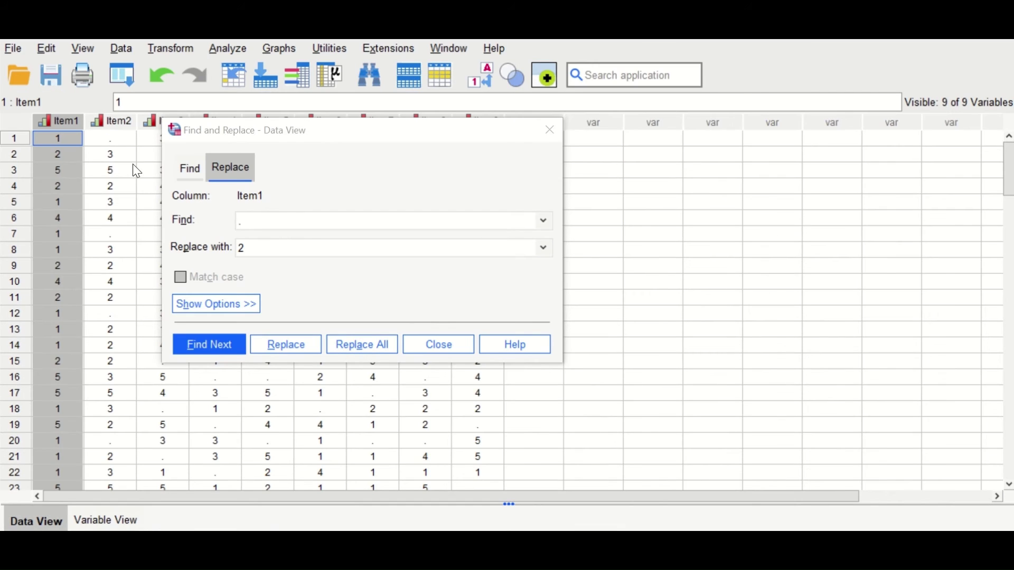
{"action": "left_click", "coordinate": [112, 120]}
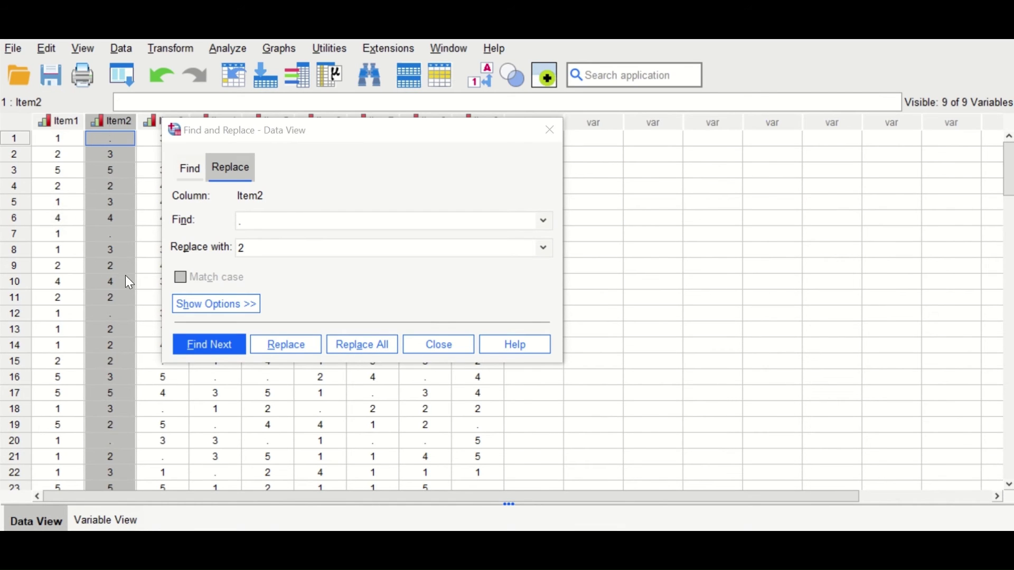
{"action": "left_click", "coordinate": [259, 223]}
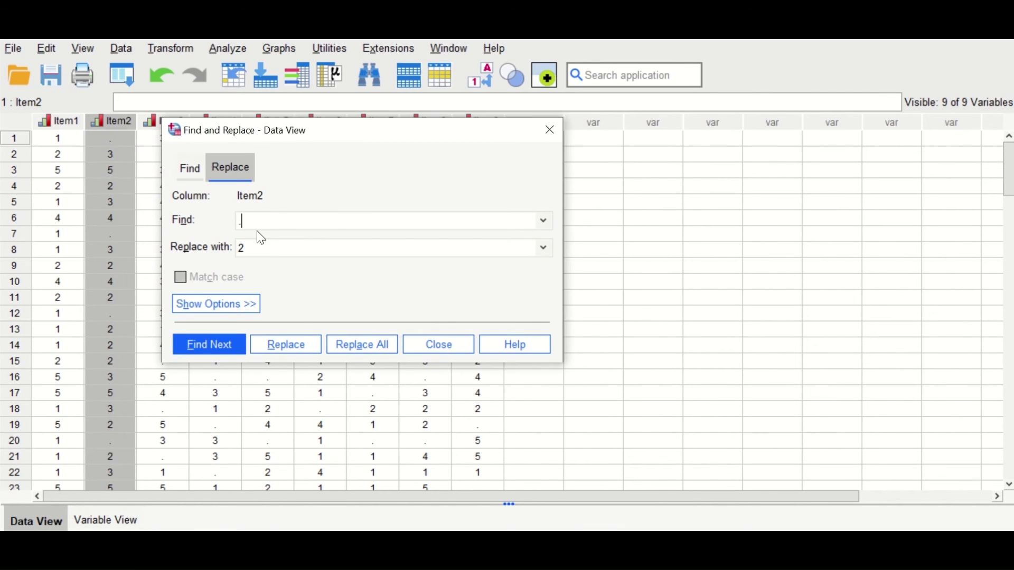
{"action": "key", "text": "BackSpace"}
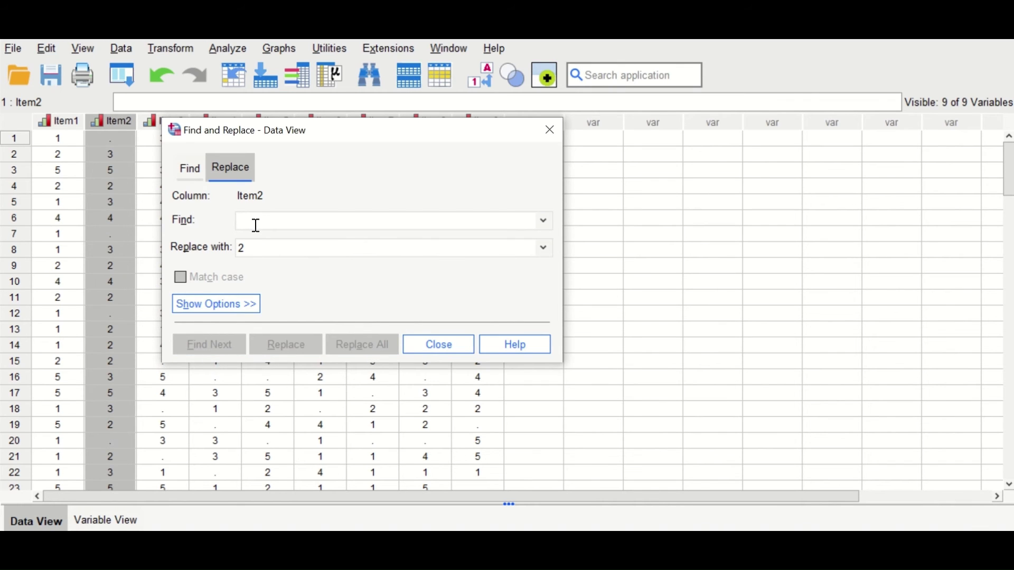
{"action": "type", "text": "."}
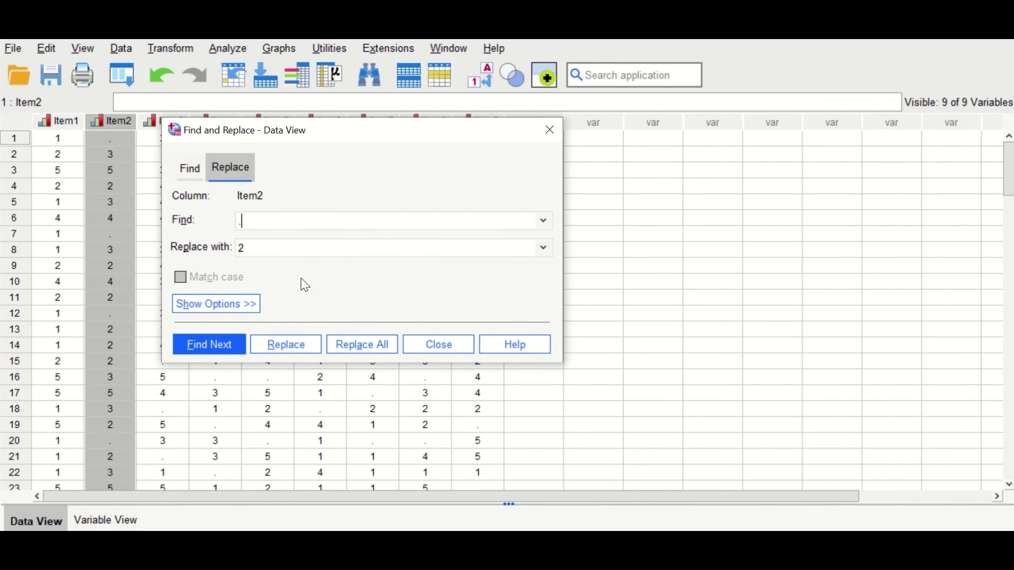
- Replace all missing values in Item2 with 3 and close Find and Replace
{"action": "double_click", "coordinate": [249, 252]}
{"action": "type", "text": "3"}
{"action": "left_click", "coordinate": [368, 349]}
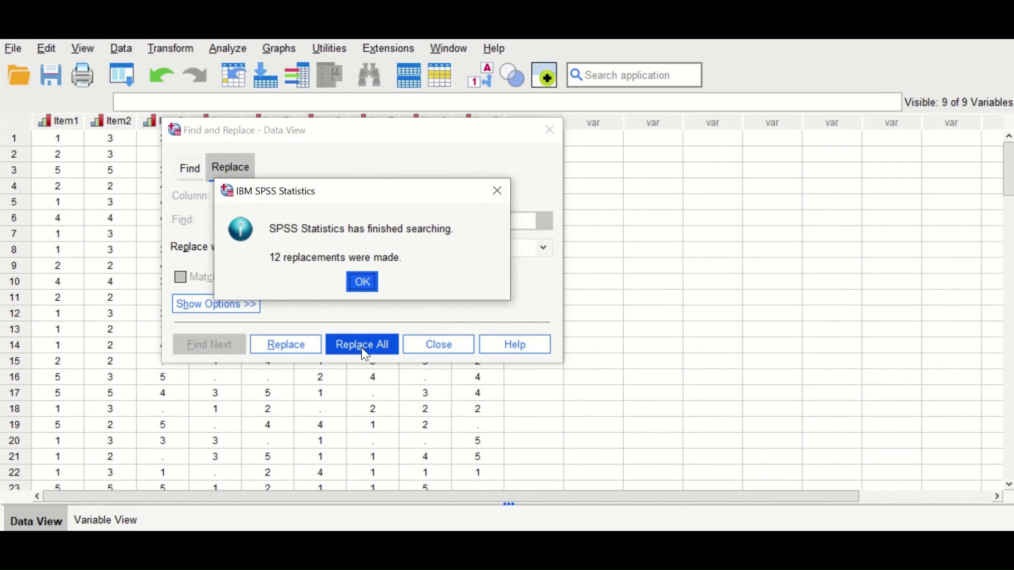
{"action": "key", "text": "Return"}
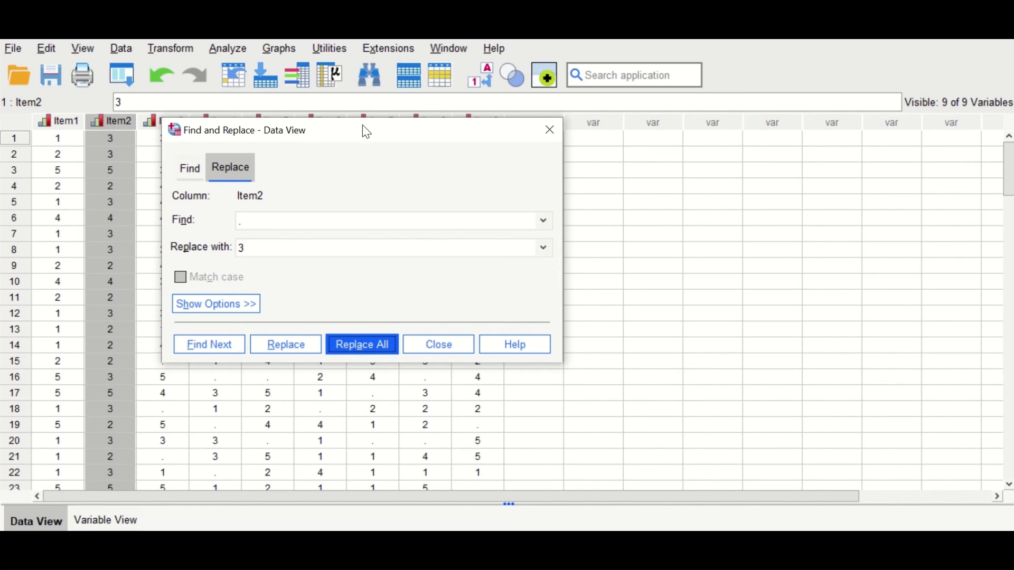
{"action": "left_click_drag", "start_coordinate": [362, 127], "coordinate": [697, 135]}
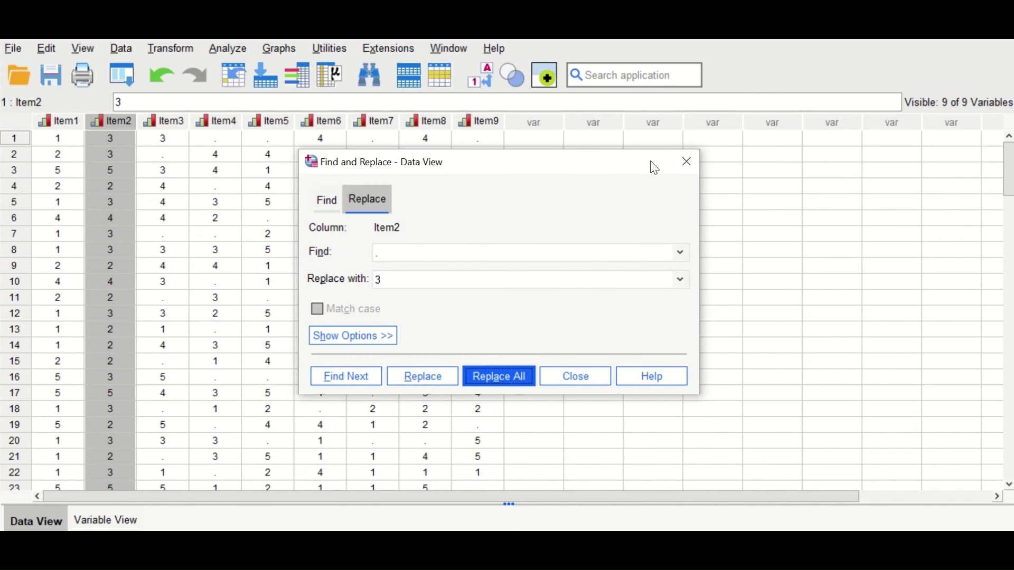
{"action": "left_click", "coordinate": [686, 161]}
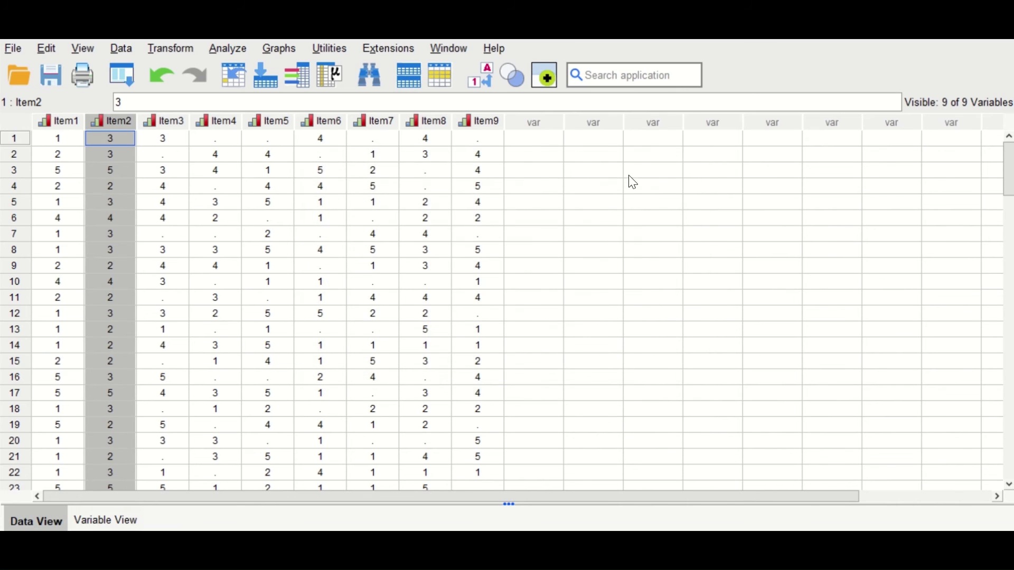
- Open Replace Missing Values, check Item3's missing count and median in the output's Statistics table, and return to the data
{"action": "left_click", "coordinate": [170, 50]}
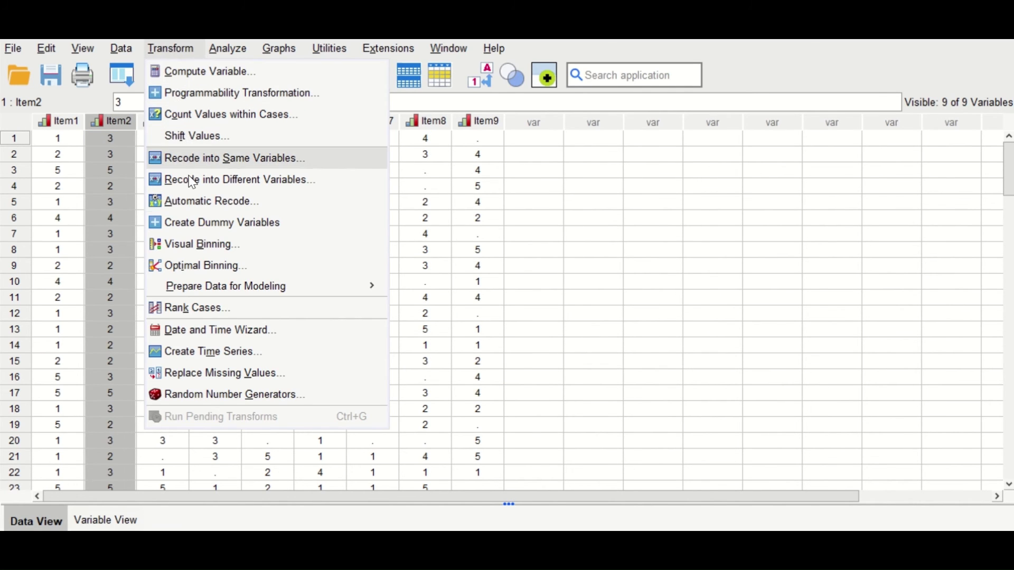
{"action": "left_click", "coordinate": [209, 378]}
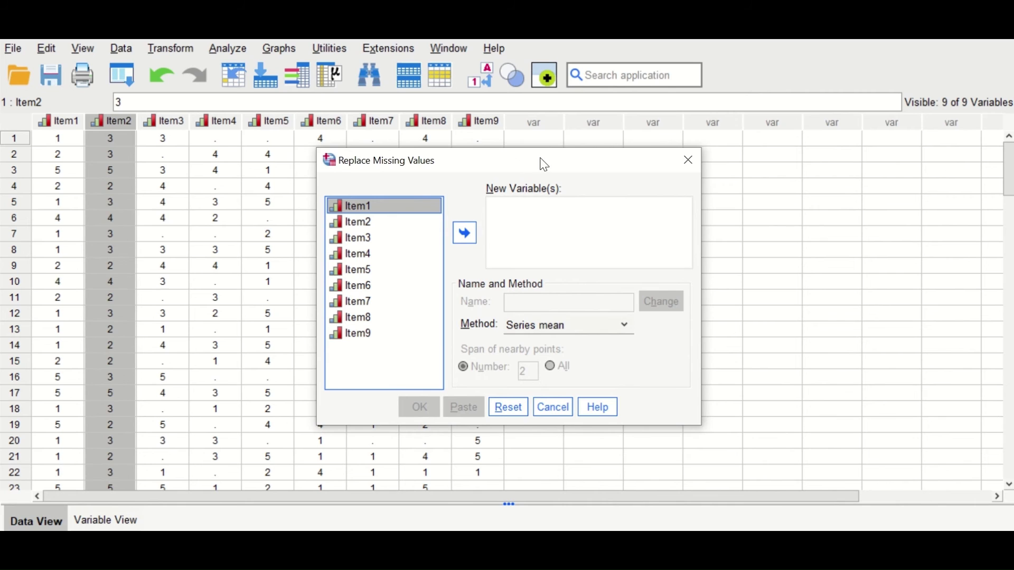
{"action": "left_click_drag", "start_coordinate": [545, 165], "coordinate": [663, 91]}
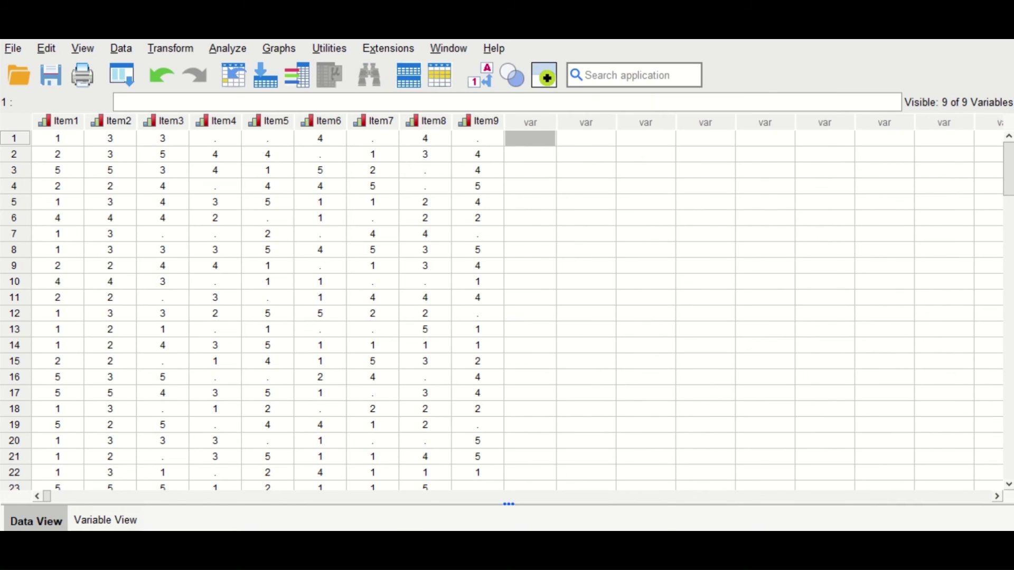
{"action": "left_click", "coordinate": [559, 516]}
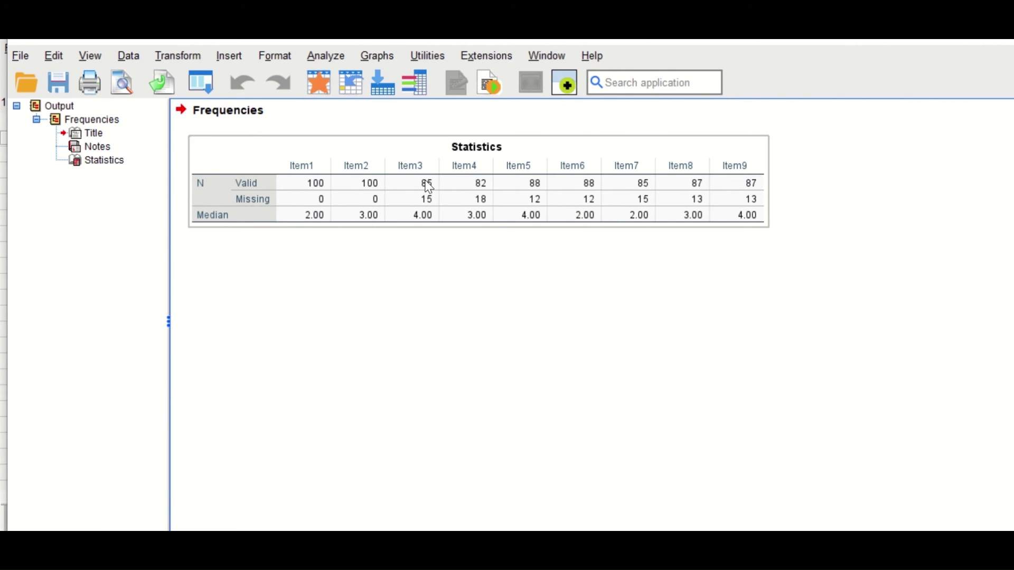
{"action": "left_click", "coordinate": [425, 235]}
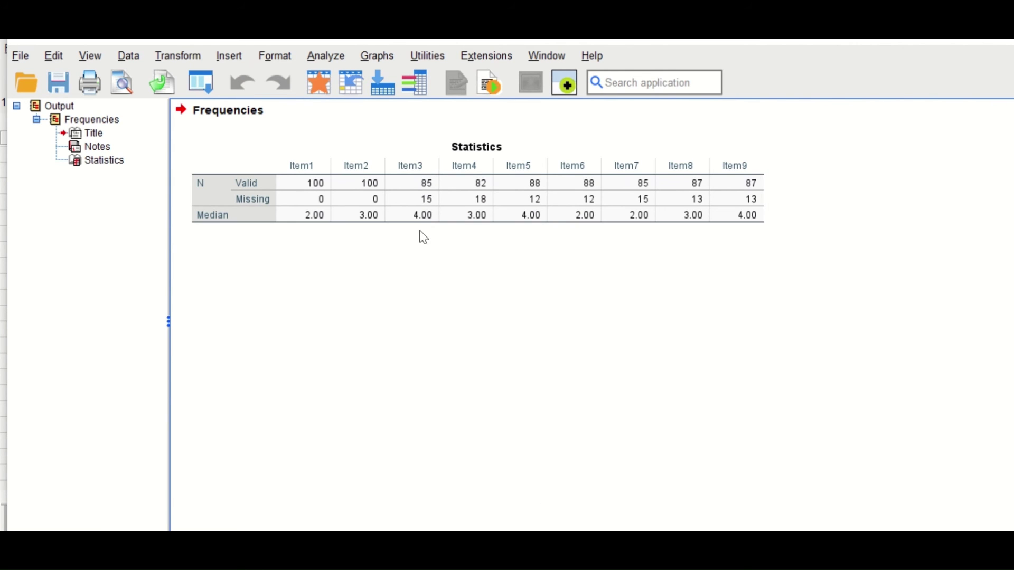
{"action": "left_click", "coordinate": [419, 223]}
{"action": "key", "text": "alt+Tab"}
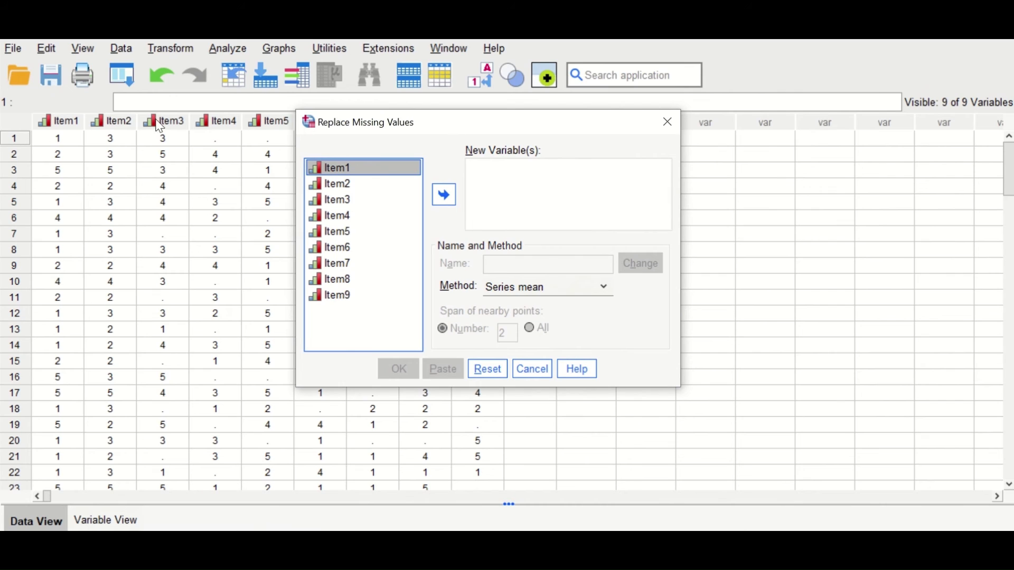
{"action": "left_click", "coordinate": [344, 199]}
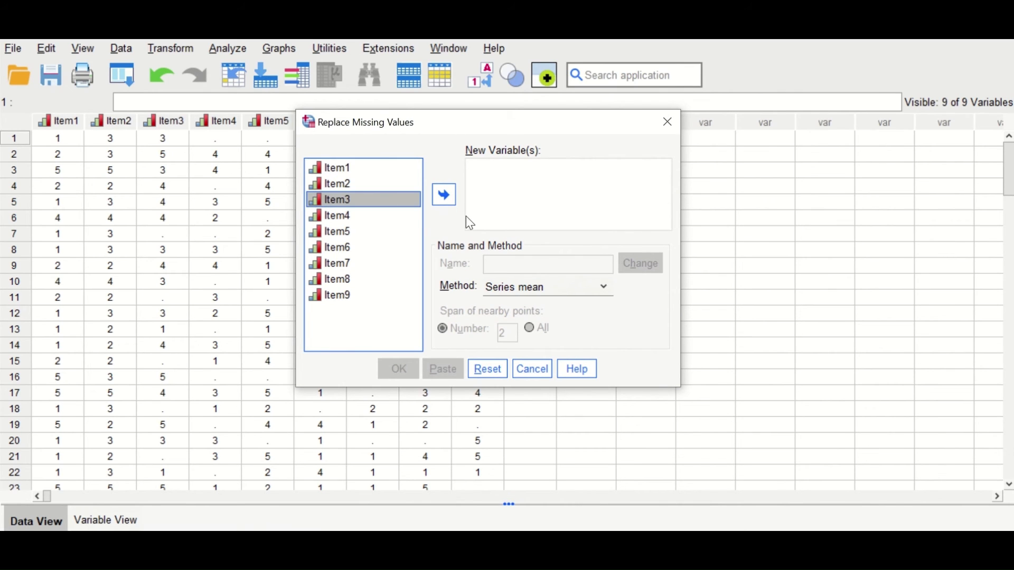
{"action": "left_click", "coordinate": [446, 200]}
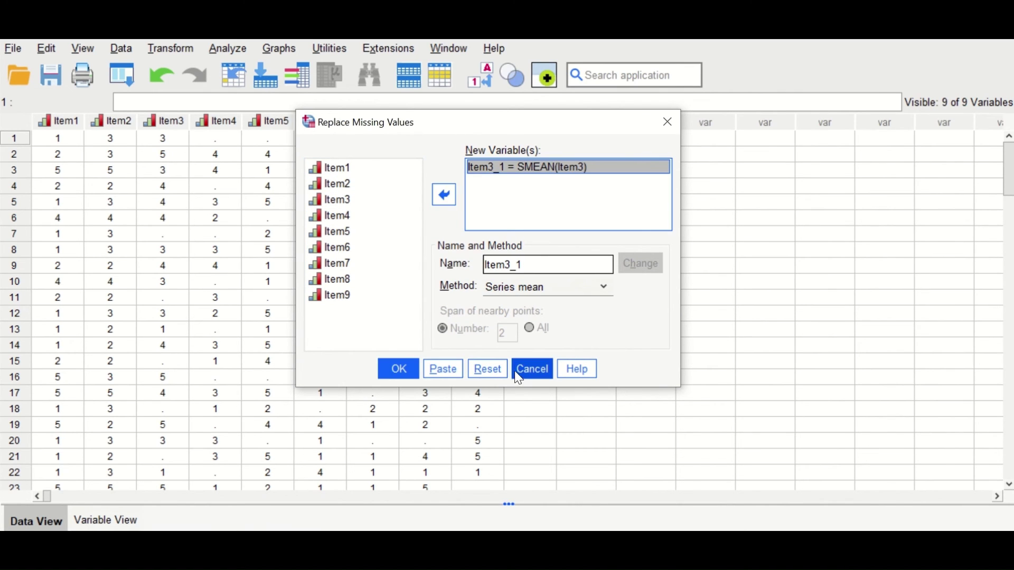
{"action": "left_click", "coordinate": [485, 371]}
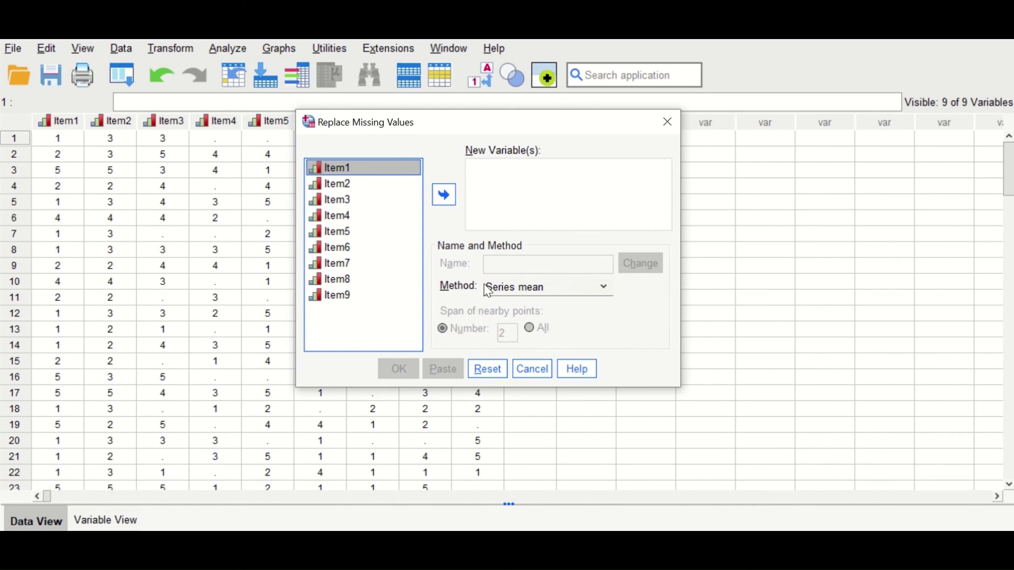
- Replace Item3's missing values in a new variable using the median of nearby points, selecting the All span but running without applying that pending change
{"action": "left_click", "coordinate": [583, 288]}
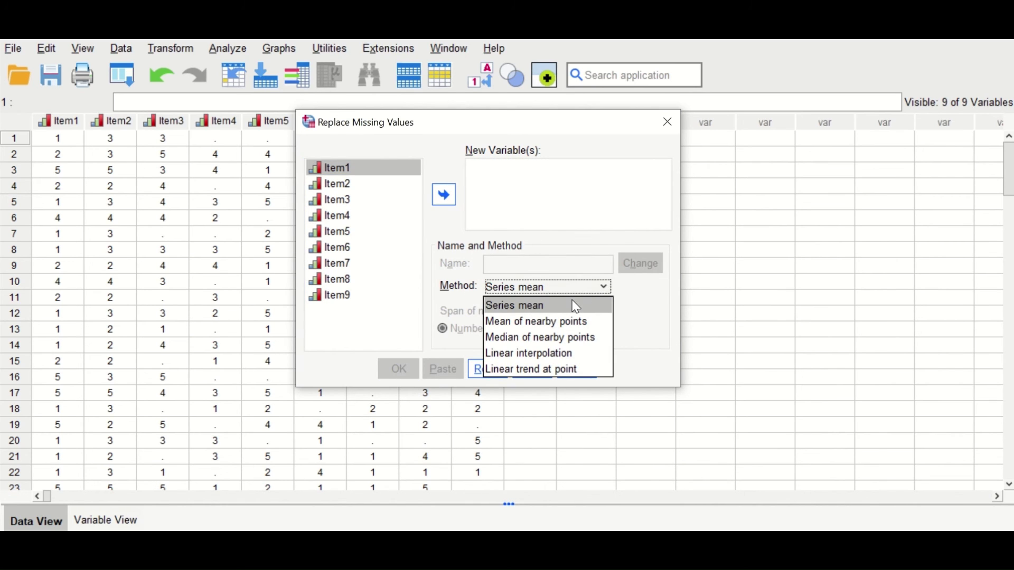
{"action": "left_click", "coordinate": [558, 345]}
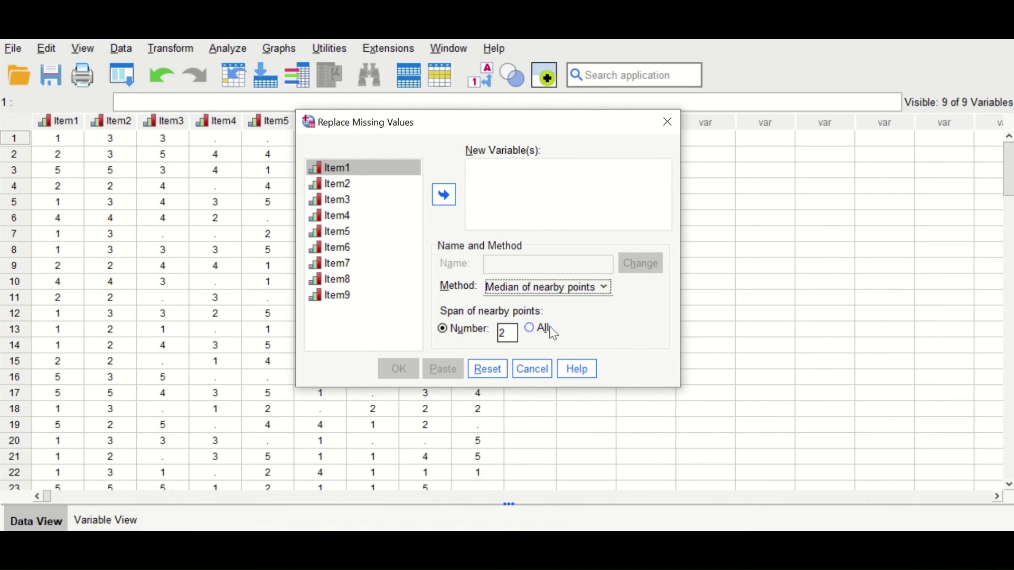
{"action": "left_click", "coordinate": [331, 201]}
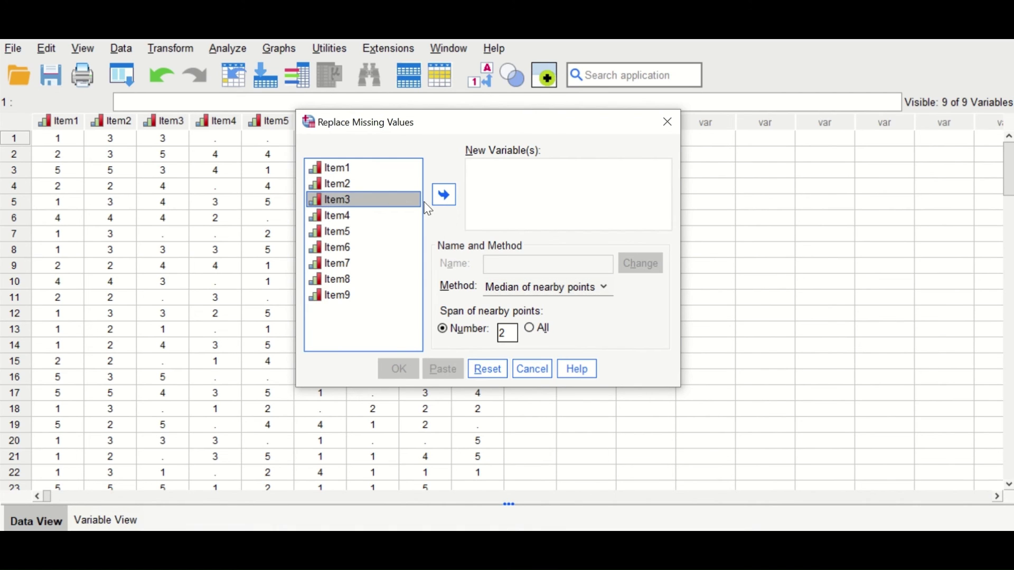
{"action": "left_click", "coordinate": [442, 198]}
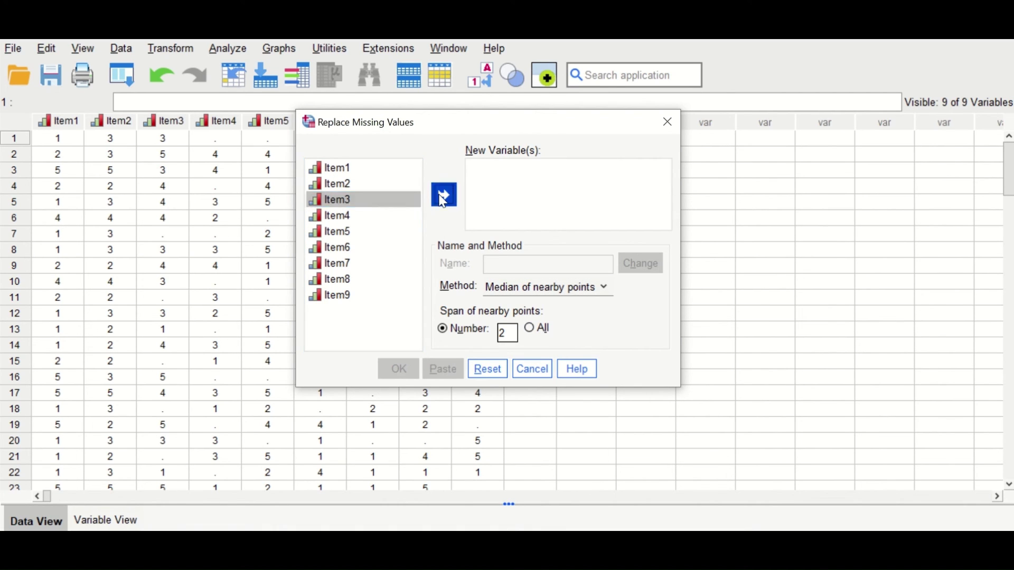
{"action": "left_click", "coordinate": [532, 331]}
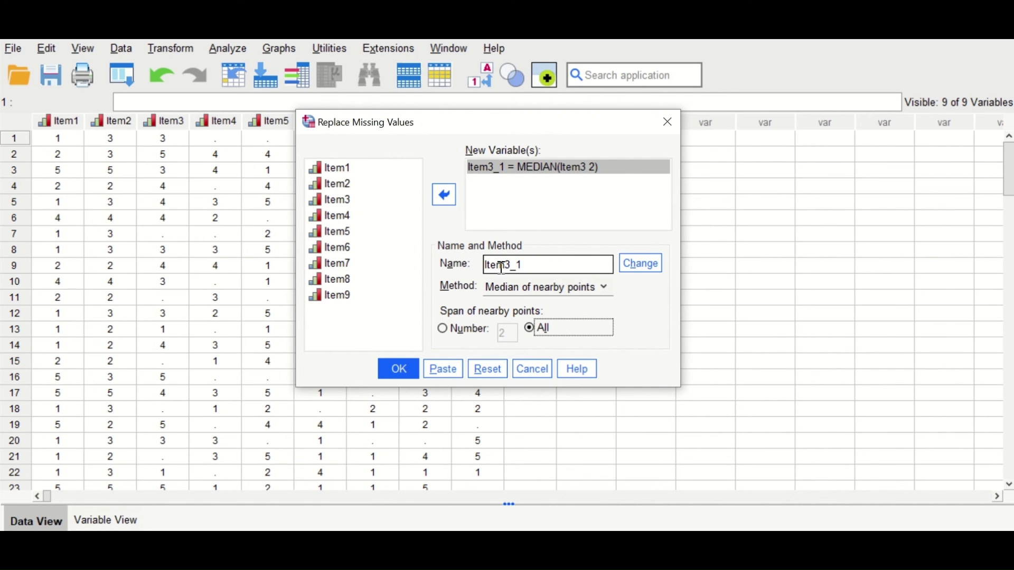
{"action": "left_click", "coordinate": [399, 376]}
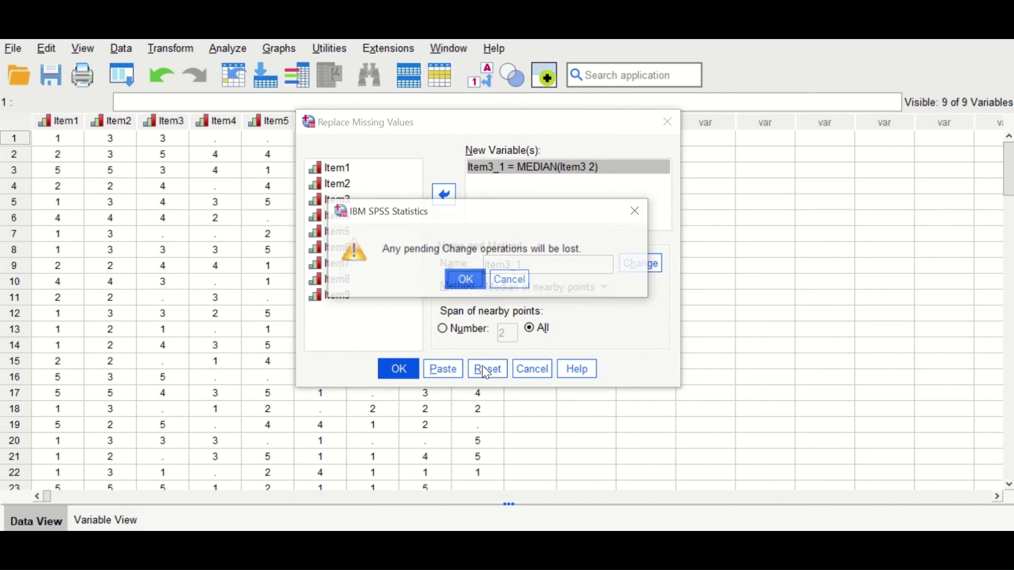
{"action": "left_click", "coordinate": [467, 285]}
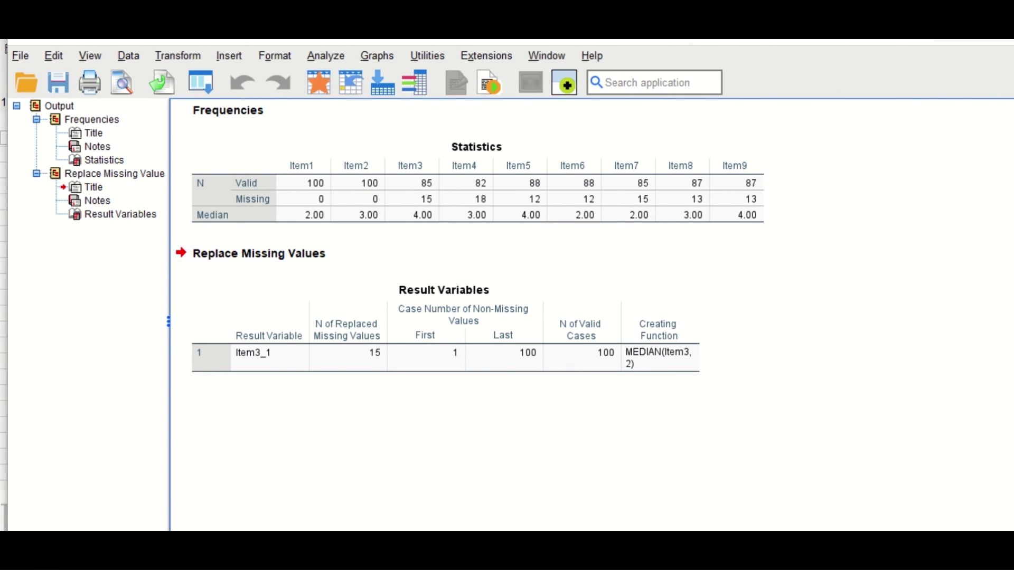
- Return to the data and compare Item3's missing cells in rows 7, 11 and 15 with the replacement values in Item3_1
{"action": "left_click", "coordinate": [931, 41]}
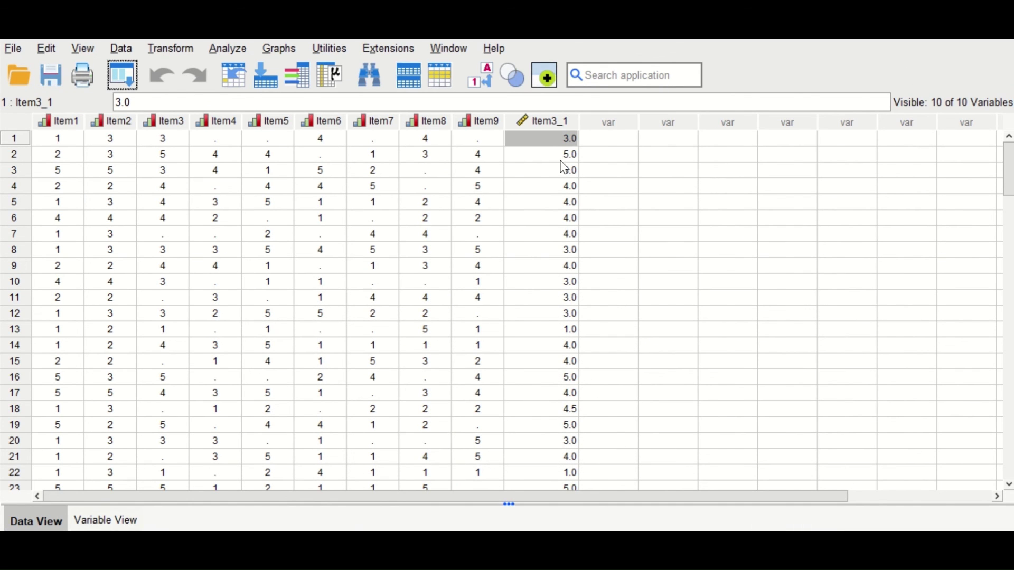
{"action": "left_click", "coordinate": [168, 236]}
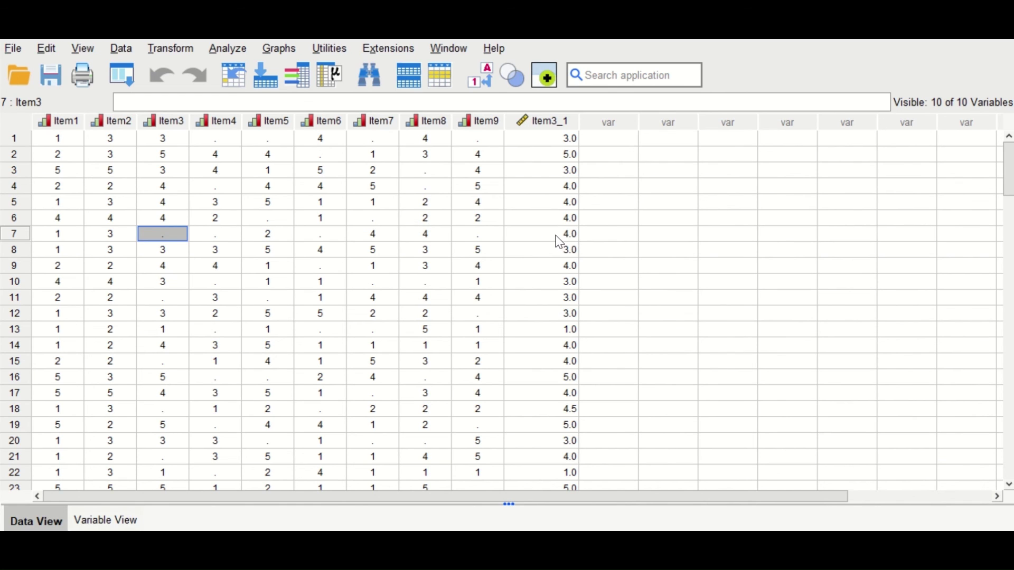
{"action": "left_click", "coordinate": [171, 297]}
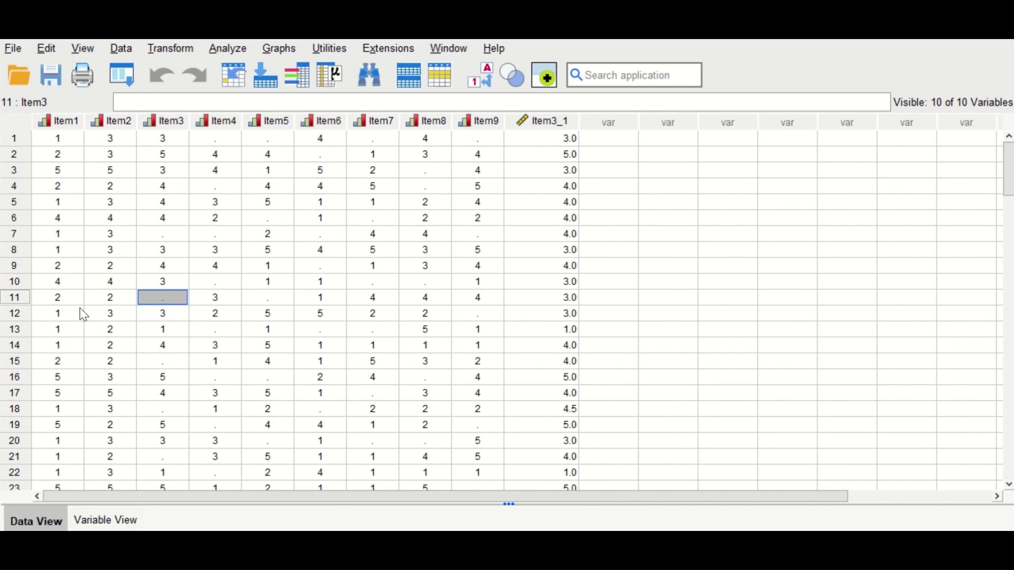
{"action": "left_click", "coordinate": [26, 297]}
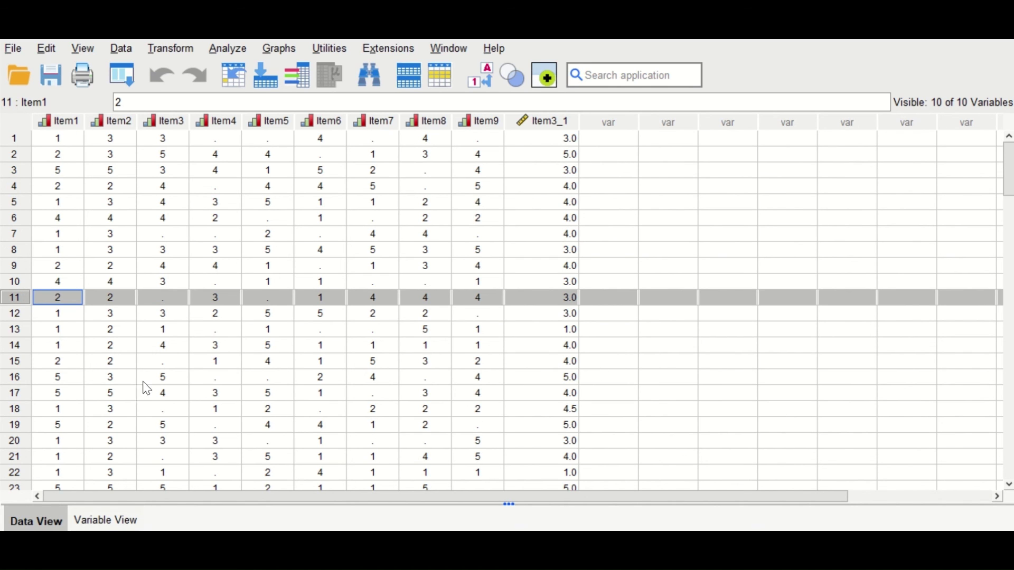
{"action": "left_click", "coordinate": [8, 363]}
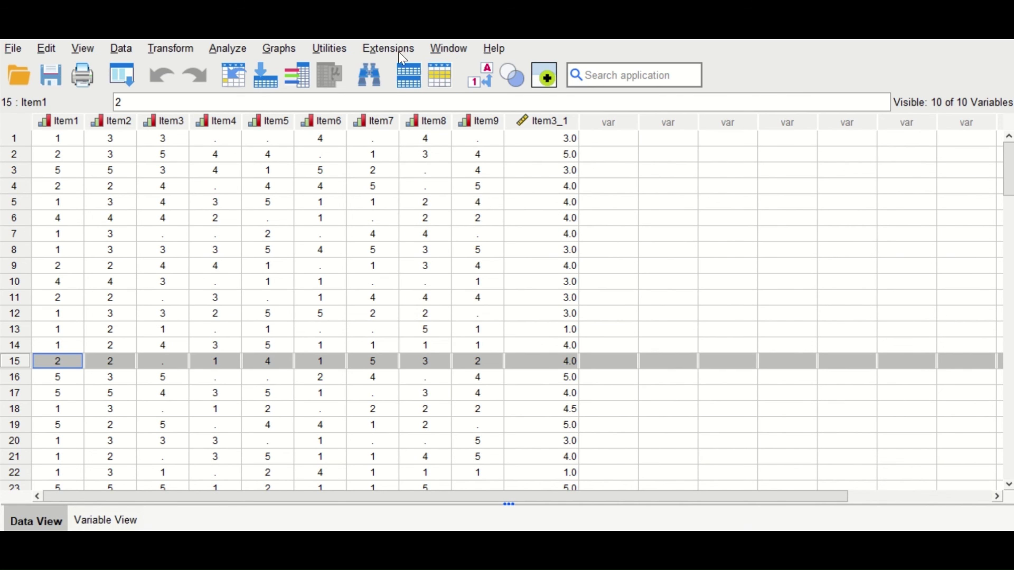
- Reopen Replace Missing Values from the data transformation commands
{"action": "left_click", "coordinate": [175, 48]}
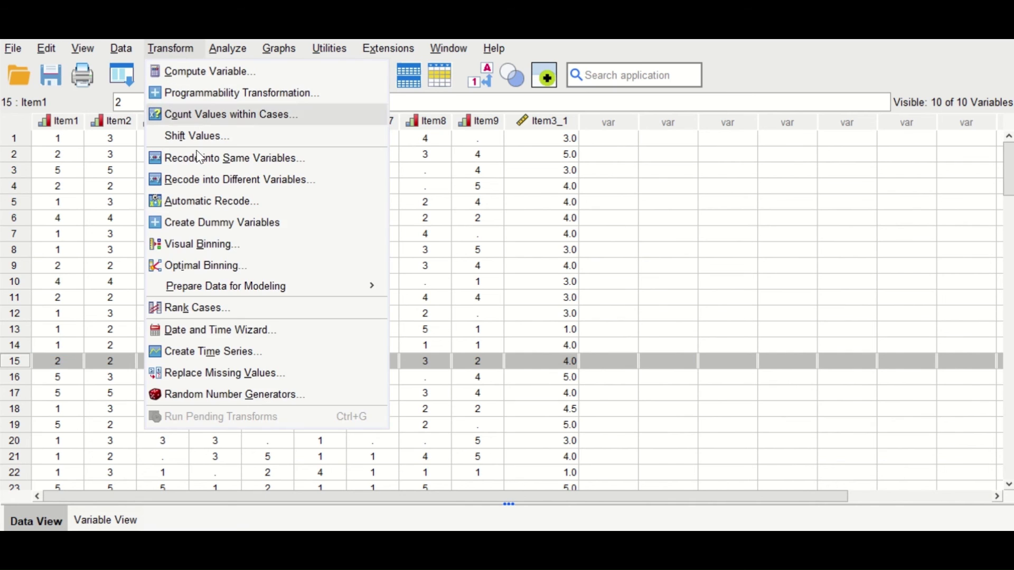